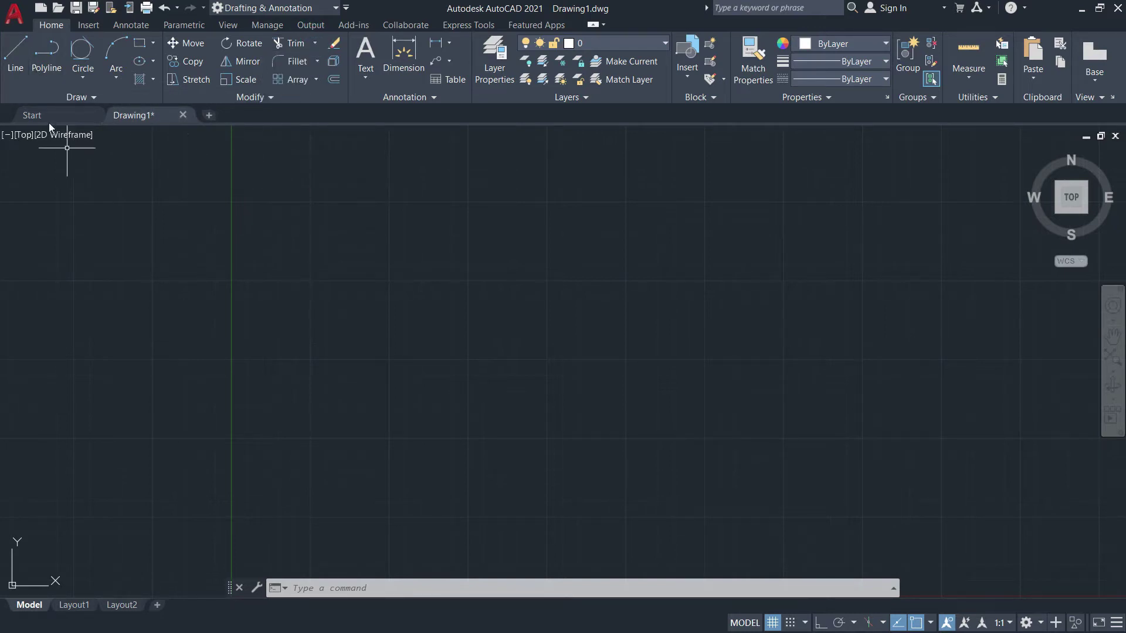
# Draw a single slanted line rising from lower left to upper right in the empty drawing.
pyautogui.click(17, 63)
pyautogui.click(251, 383)
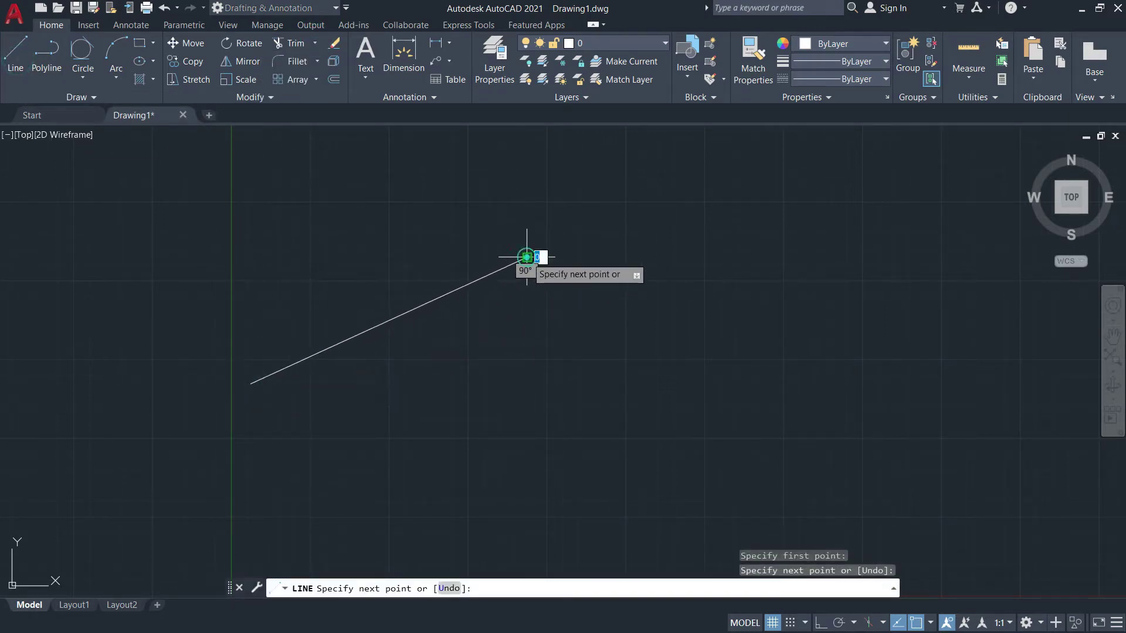
pyautogui.rightClick(527, 256)
pyautogui.click(538, 269)
# Draw a separate, nearly vertical line to the right of the slanted line, leaving a gap between them.
pyautogui.rightClick(641, 355)
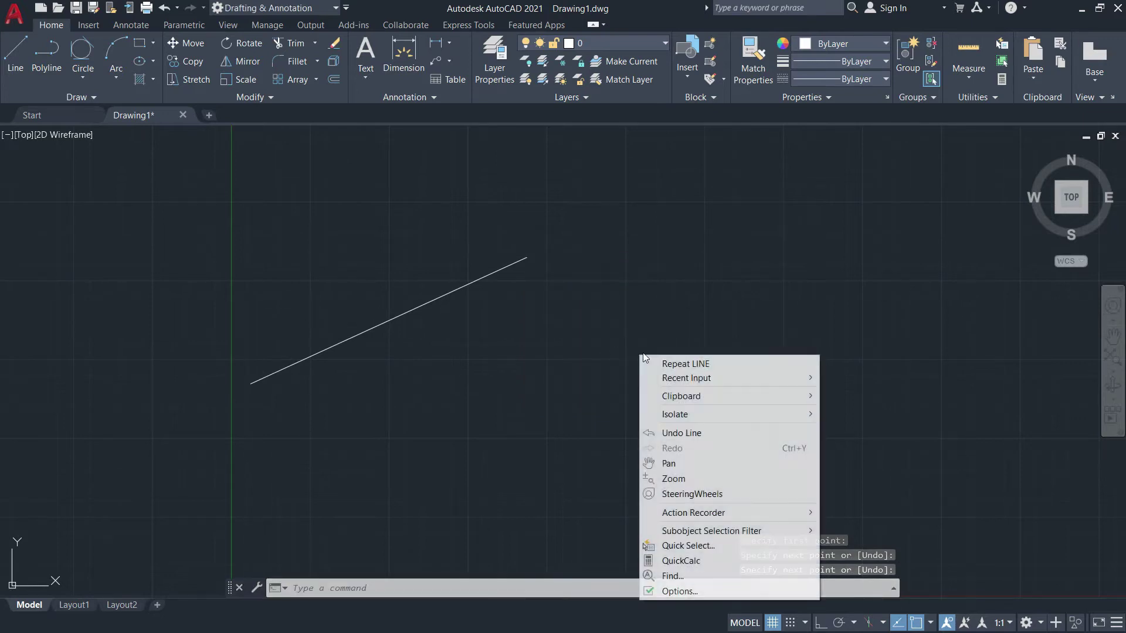
pyautogui.click(680, 363)
pyautogui.click(629, 423)
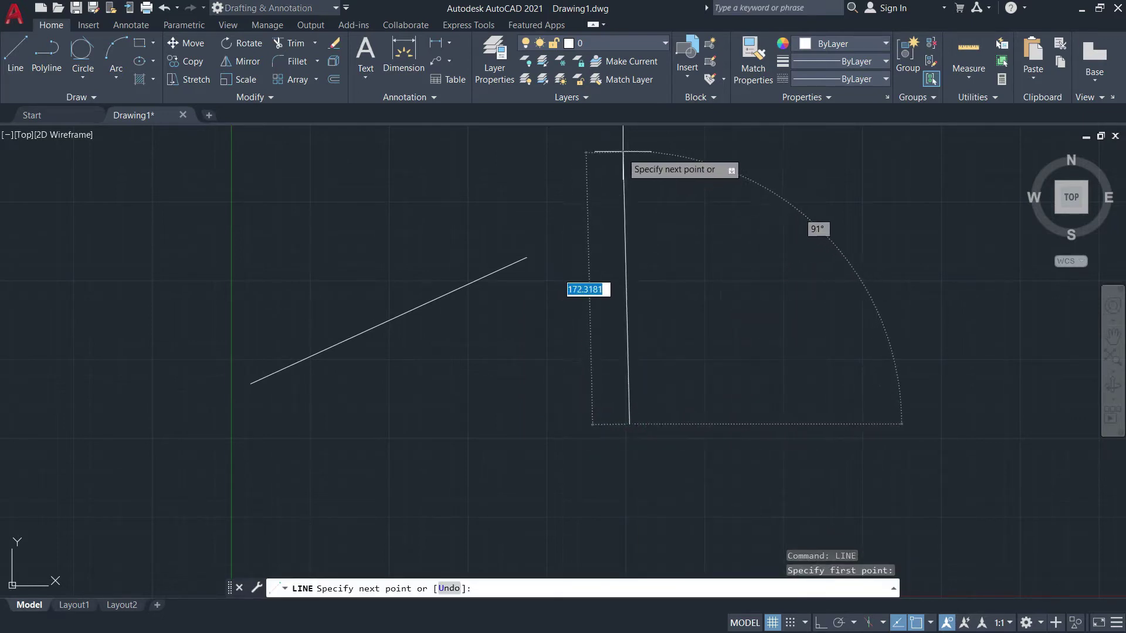
pyautogui.click(625, 160)
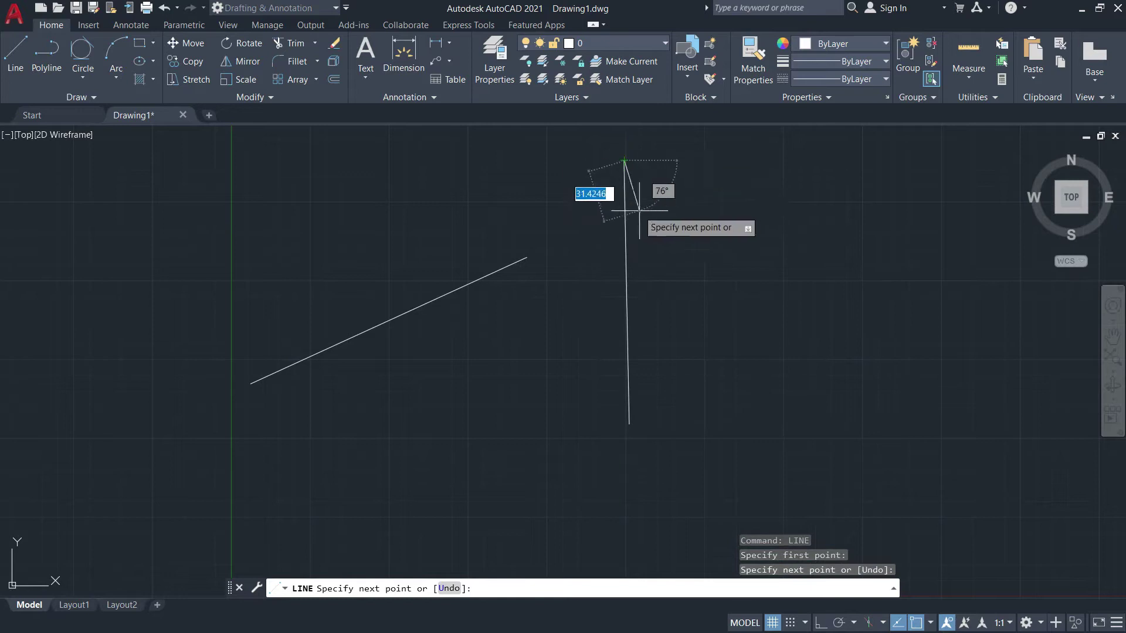
pyautogui.rightClick(658, 216)
pyautogui.click(667, 226)
# Extend the upper end of the slanted line to meet the nearly vertical line.
pyautogui.moveTo(455, 198); pyautogui.dragTo(391, 287, button='middle')
pyautogui.click(313, 43)
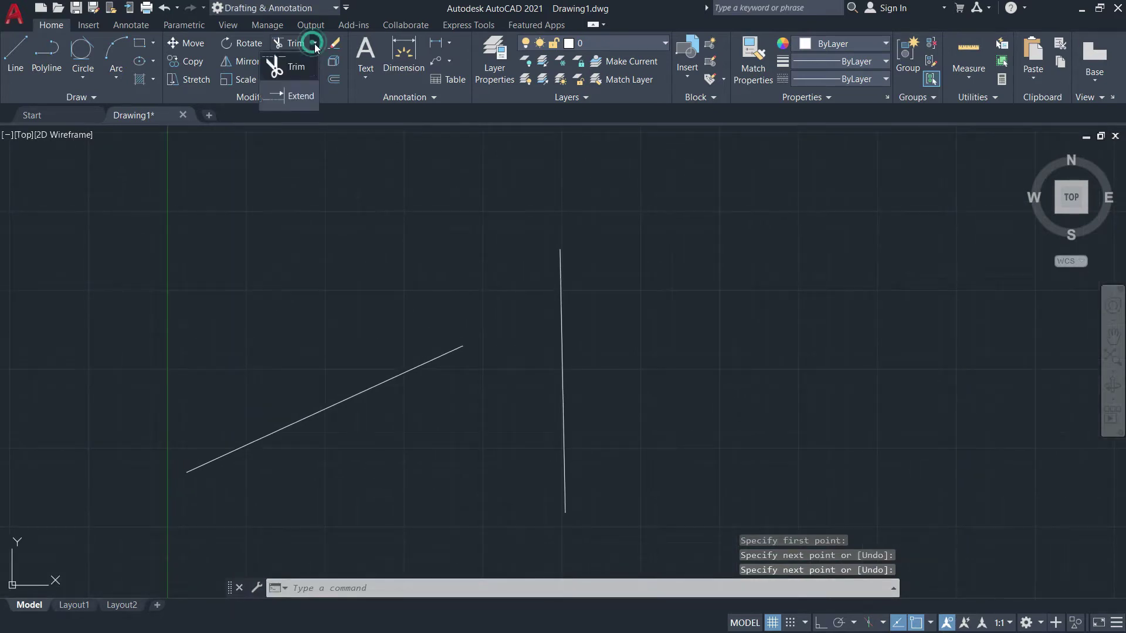
pyautogui.click(290, 96)
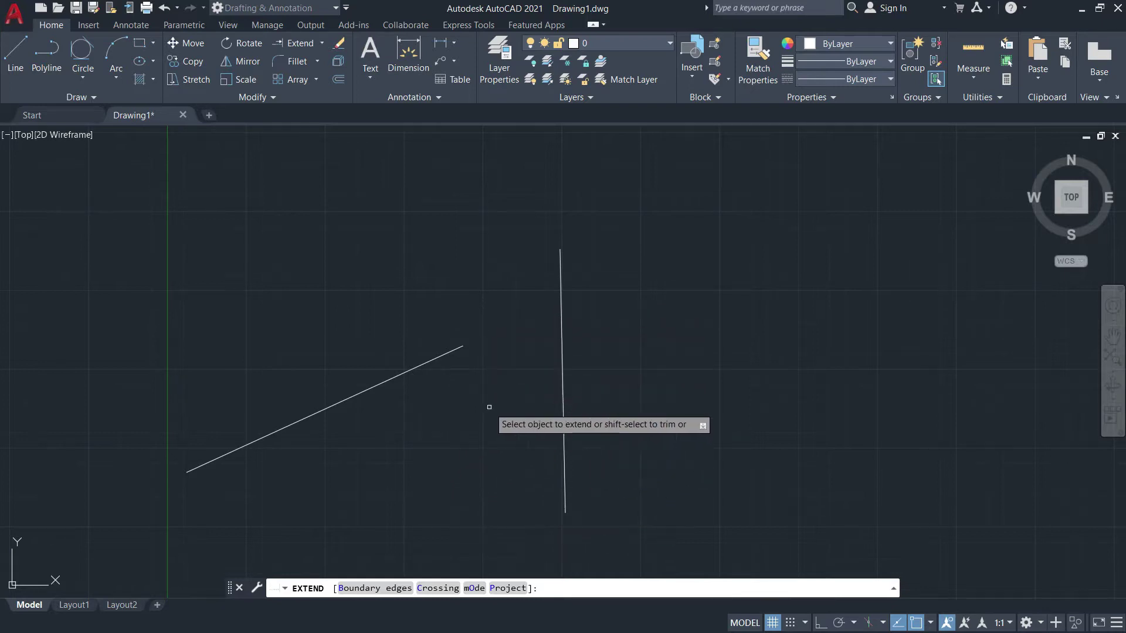
pyautogui.scroll(2, 463, 368)
pyautogui.moveTo(463, 367)
pyautogui.mouseDown(button='middle')
pyautogui.moveTo(478, 387)
pyautogui.moveTo(520, 325)
pyautogui.moveTo(555, 313)
pyautogui.mouseUp(button='middle')
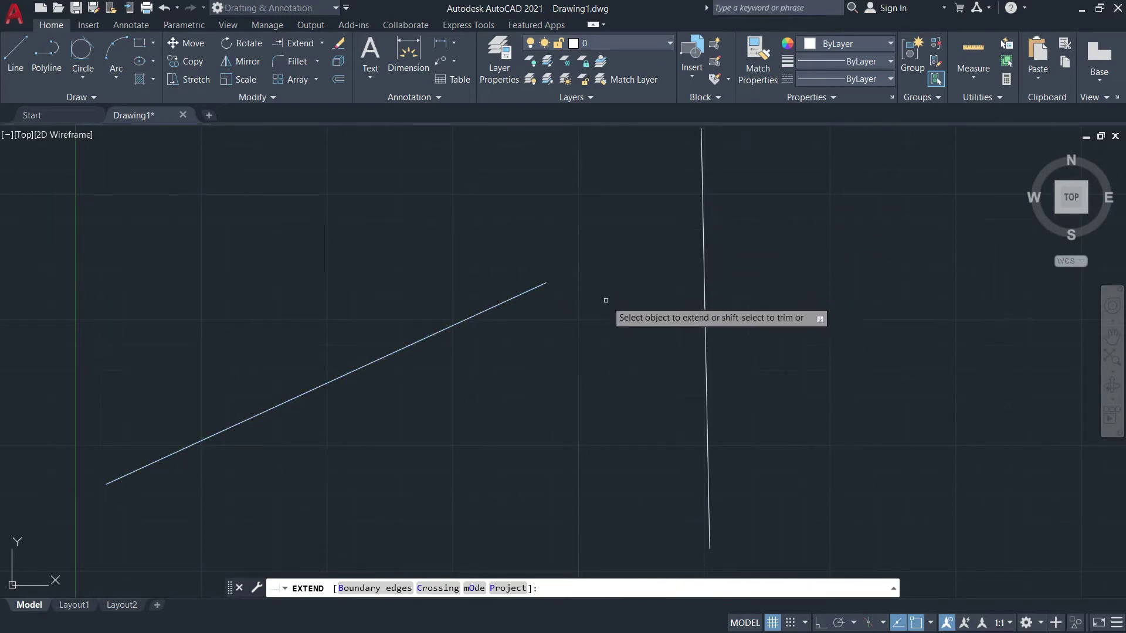
pyautogui.click(538, 287)
pyautogui.scroll(-2, 583, 321)
pyautogui.moveTo(582, 319); pyautogui.dragTo(456, 330, button='middle')
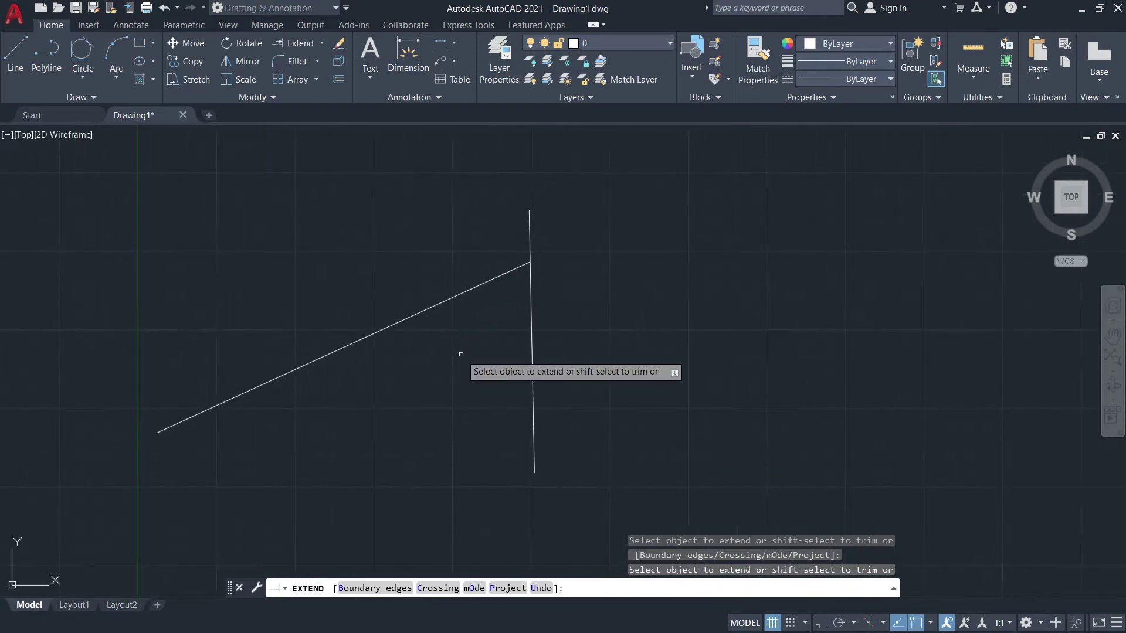
pyautogui.press('Escape')
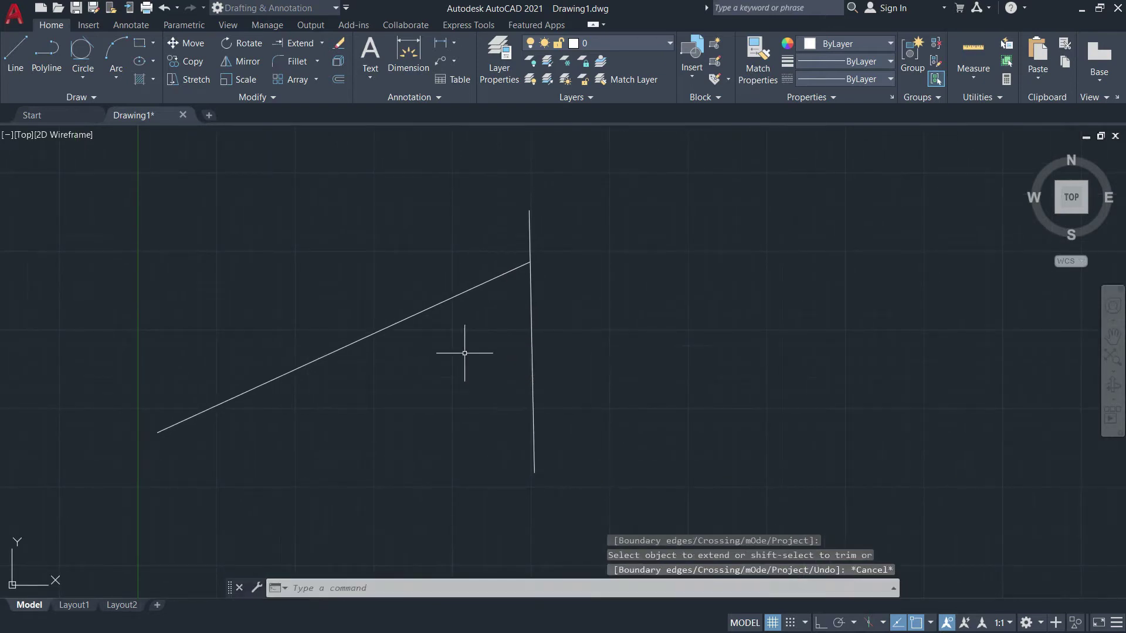
# Draw a rectangle to the right of the nearly vertical line.
pyautogui.write('rec')
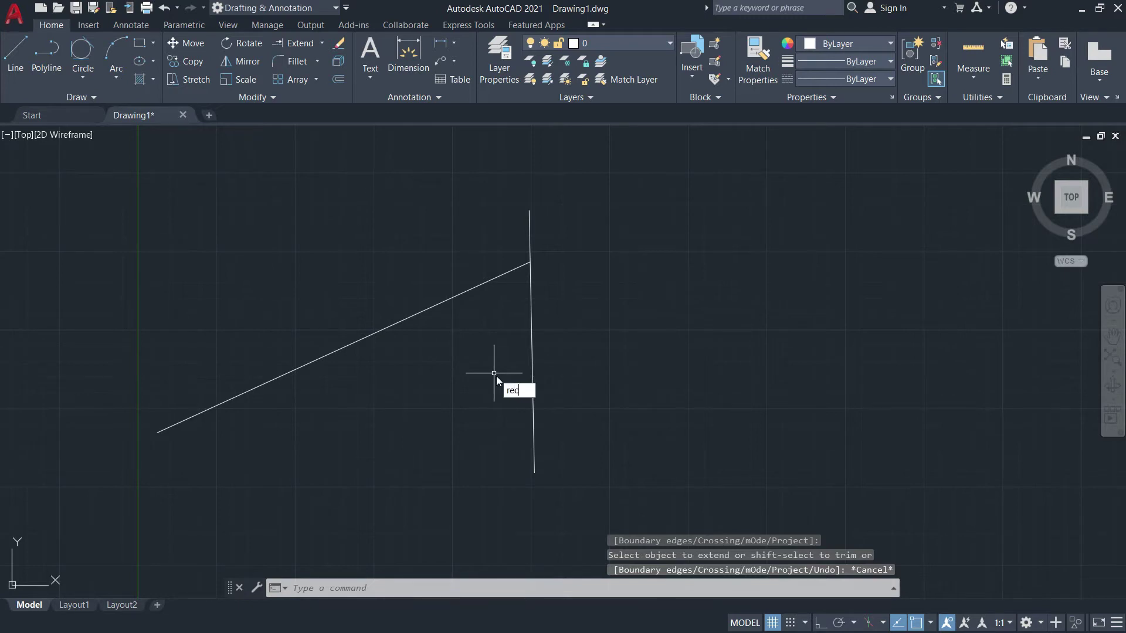
pyautogui.press('Return')
pyautogui.click(598, 366)
pyautogui.click(881, 170)
# Extend the slanted line to the rectangle's left side, and again to its upper side.
pyautogui.moveTo(618, 298); pyautogui.dragTo(630, 368, button='middle')
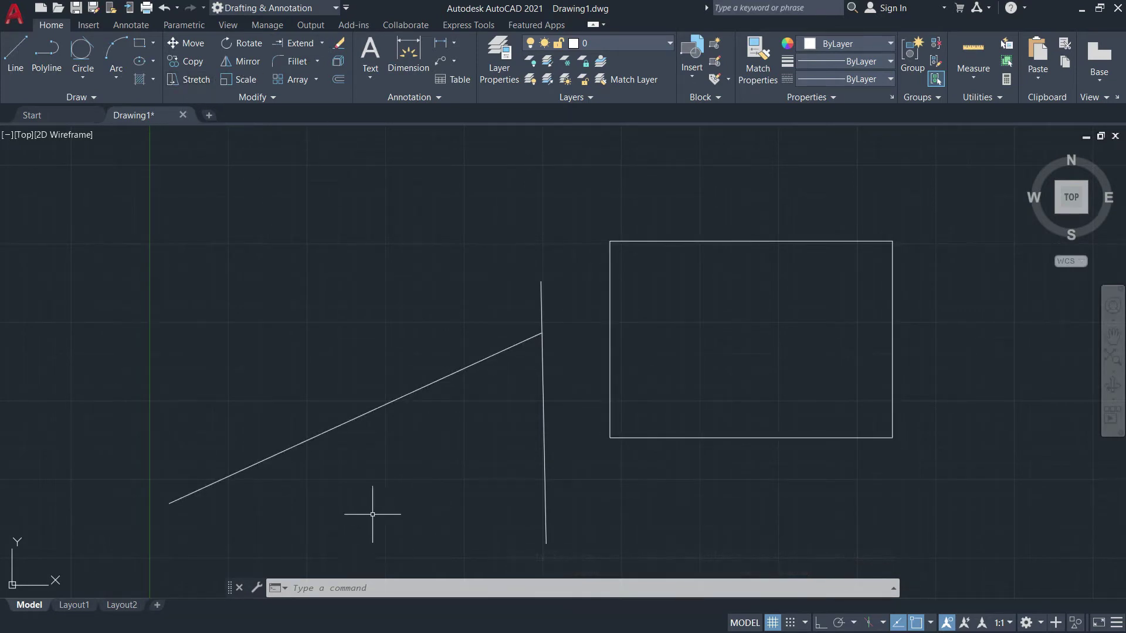
pyautogui.write('ex')
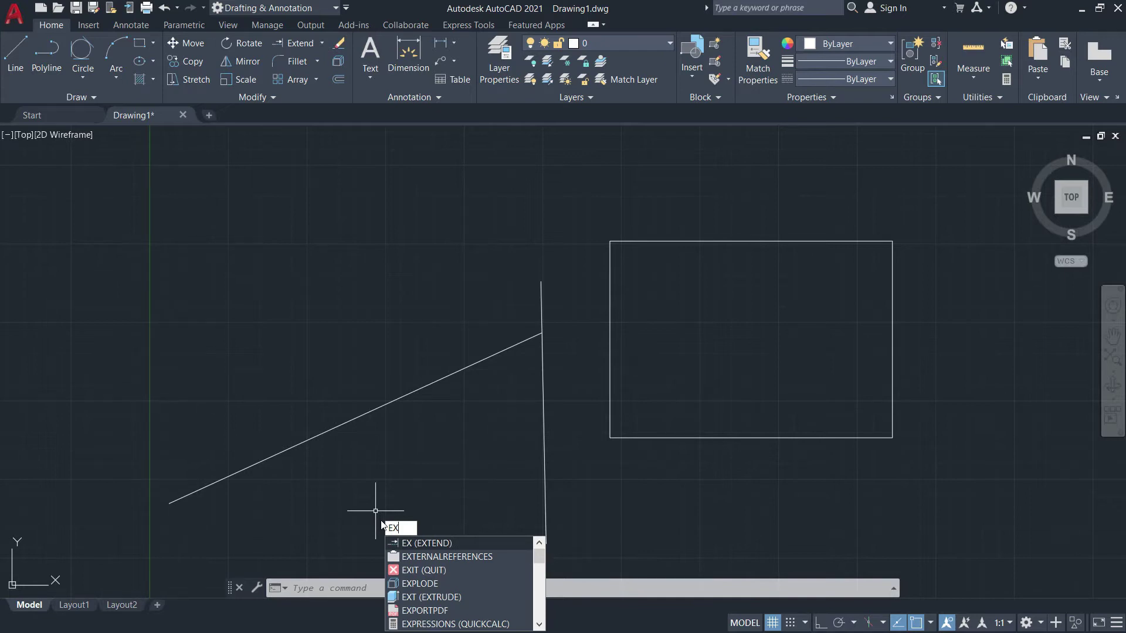
pyautogui.press('Return')
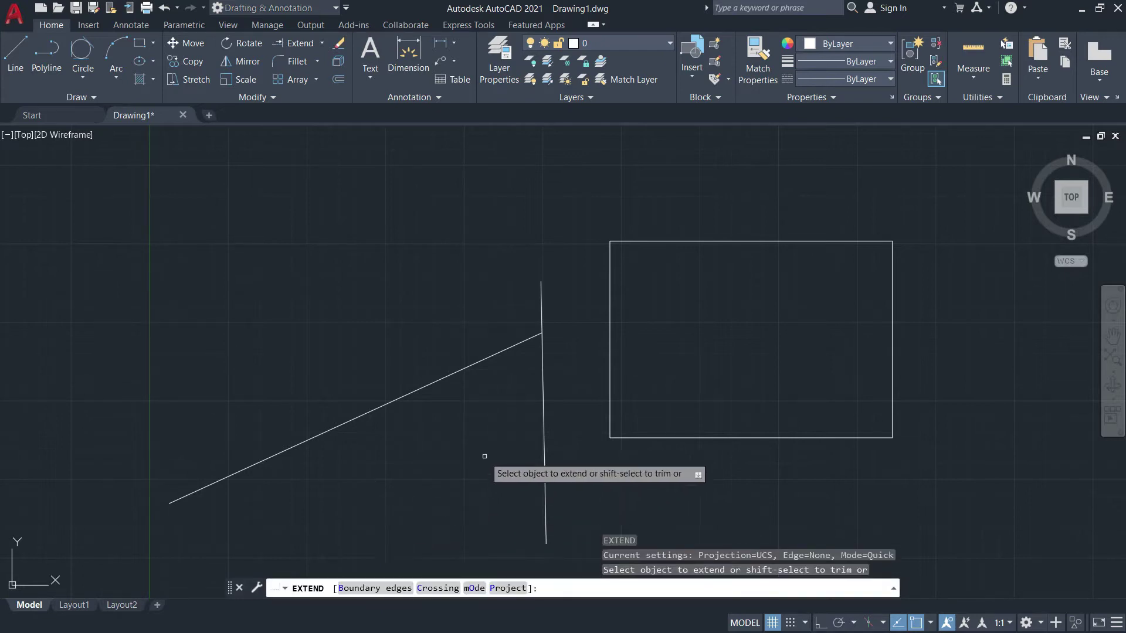
pyautogui.click(498, 352)
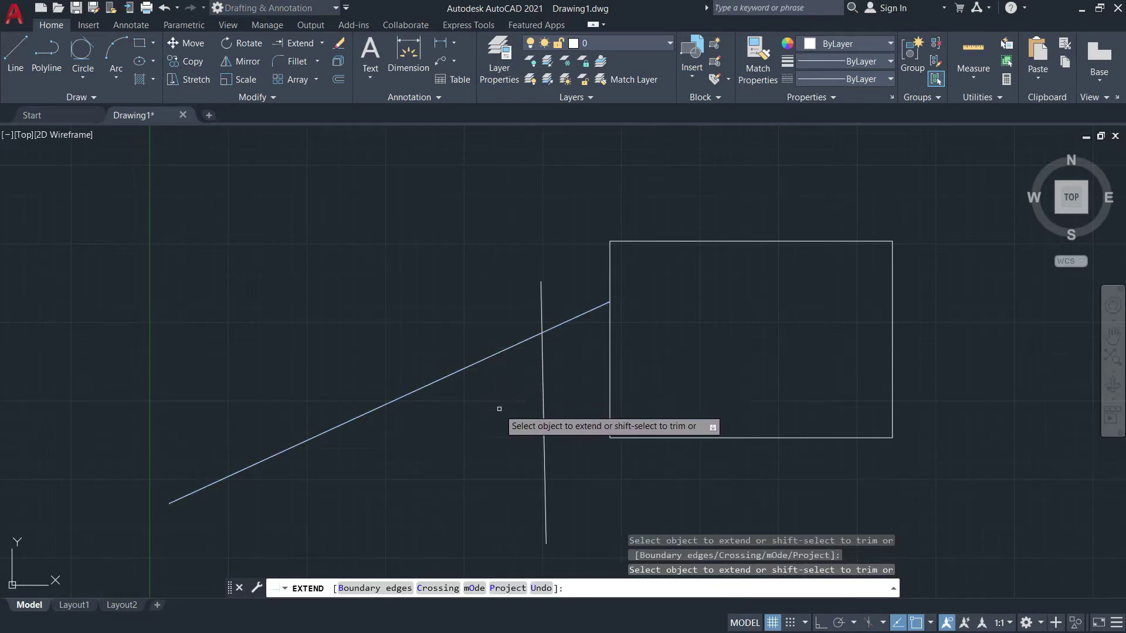
pyautogui.click(508, 350)
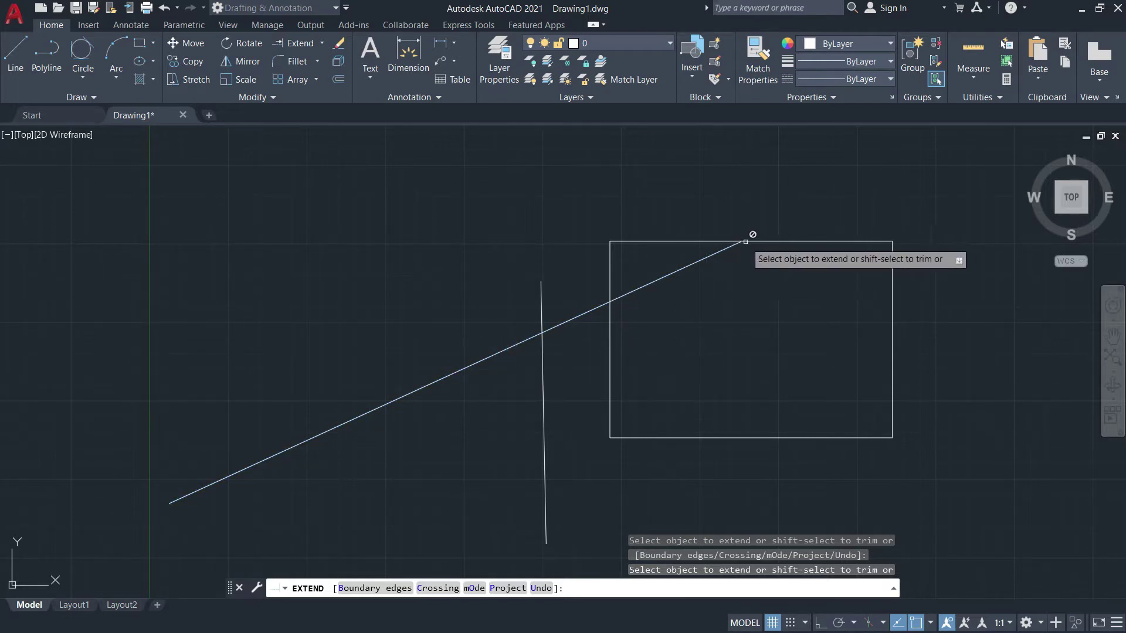
pyautogui.press('Escape')
# Draw a steep slanted line below the rectangle, with its upper end short of the rectangle's lower side.
pyautogui.moveTo(448, 239)
pyautogui.mouseDown(button='middle')
pyautogui.moveTo(276, 267)
pyautogui.moveTo(391, 151)
pyautogui.mouseUp(button='middle')
pyautogui.scroll(-2, 274, 251)
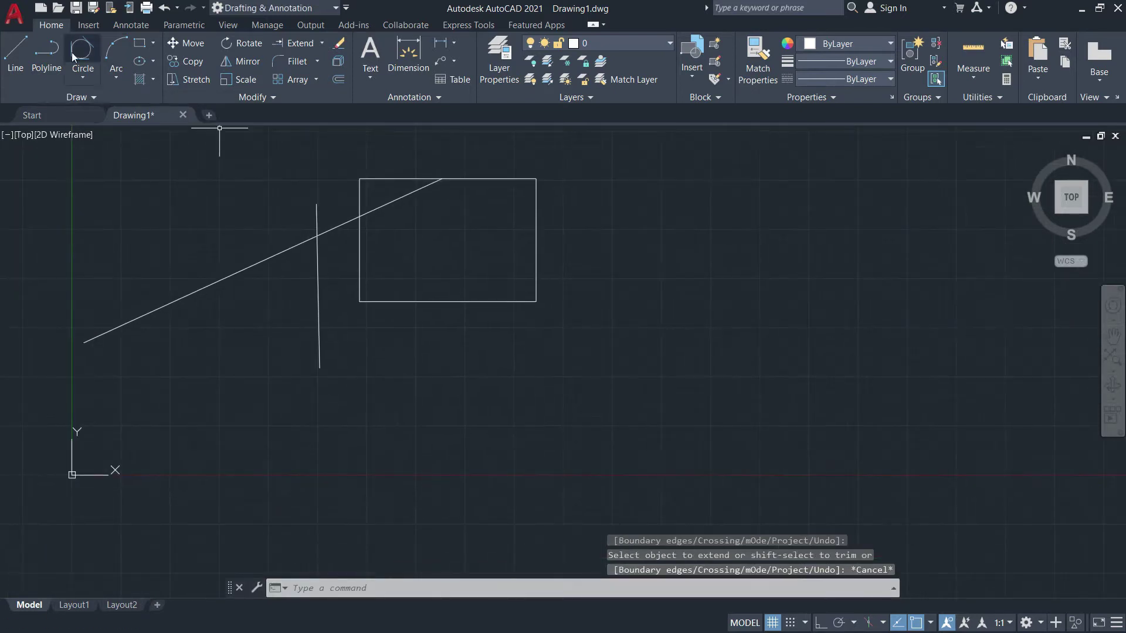
pyautogui.click(11, 53)
pyautogui.click(522, 527)
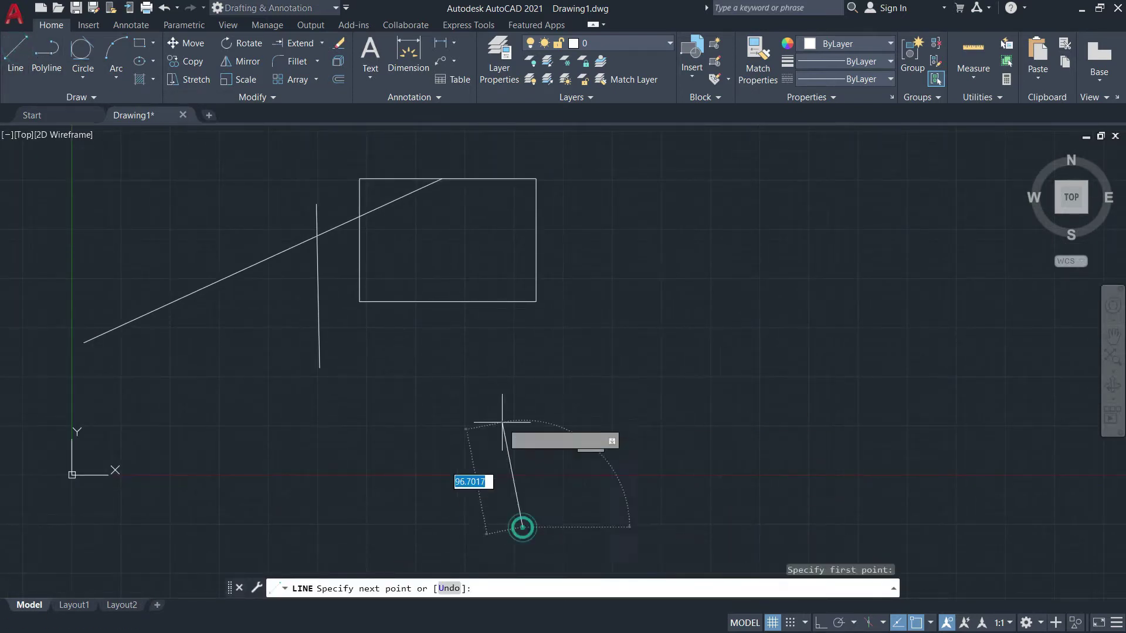
pyautogui.click(452, 336)
pyautogui.rightClick(554, 378)
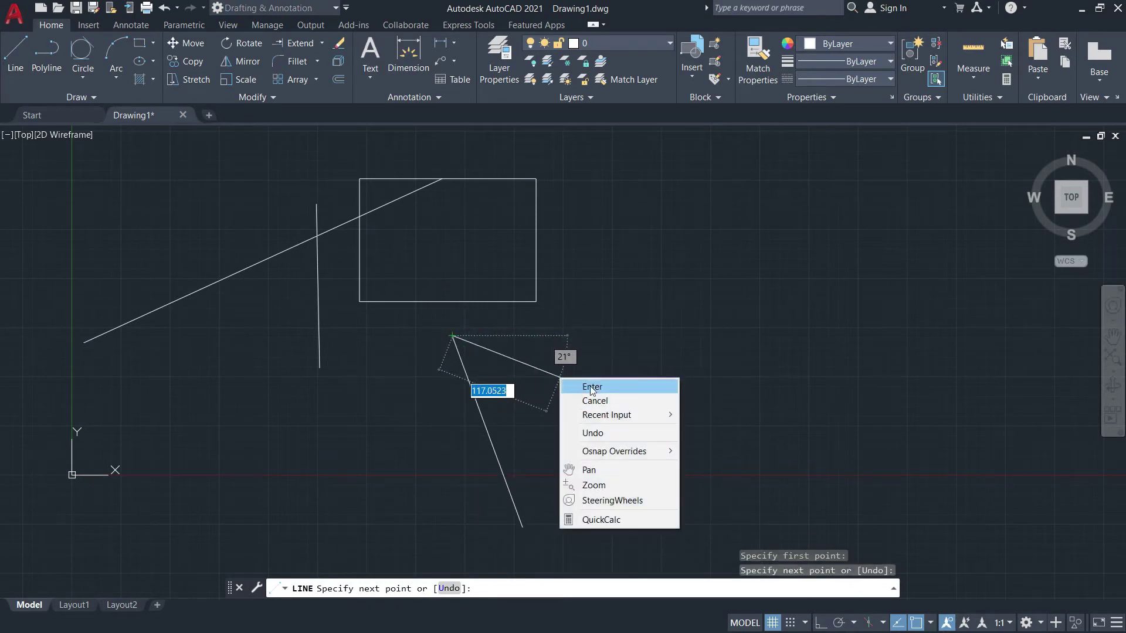
pyautogui.click(570, 387)
# Extend the steep line below up to the rectangle, using the Boundary edges option with the rectangle as boundary.
pyautogui.click(321, 46)
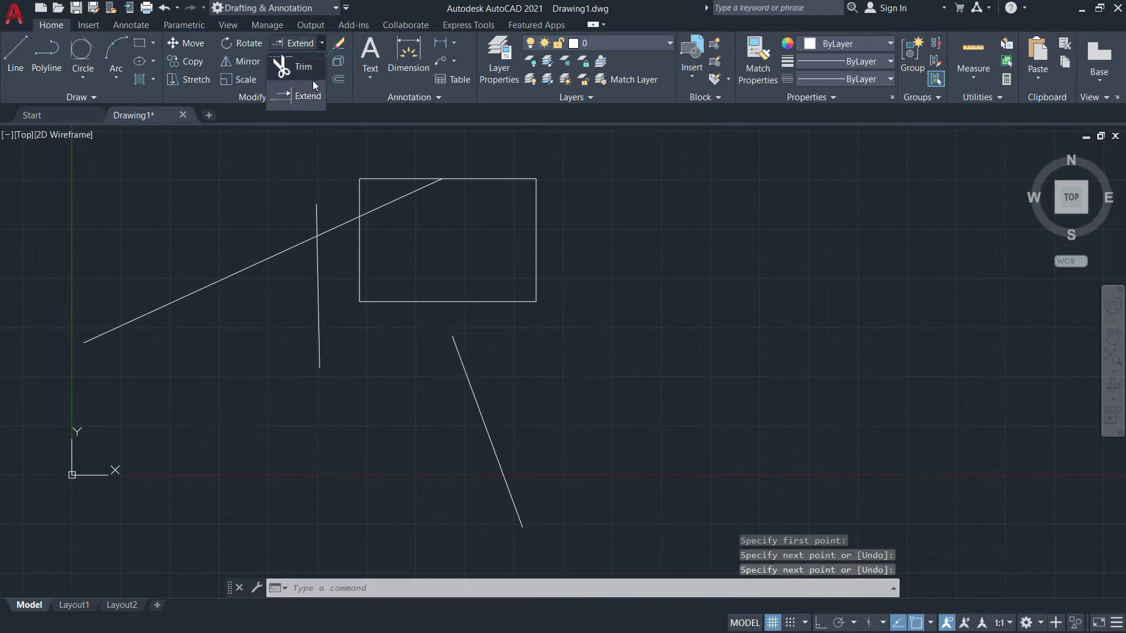
pyautogui.click(304, 96)
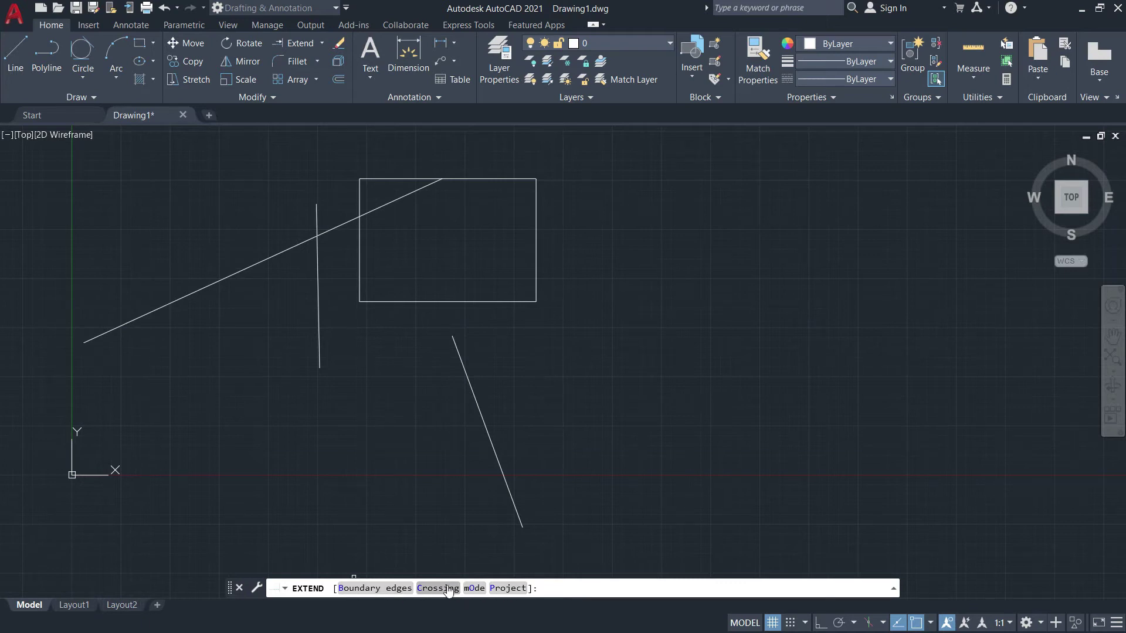
pyautogui.click(373, 588)
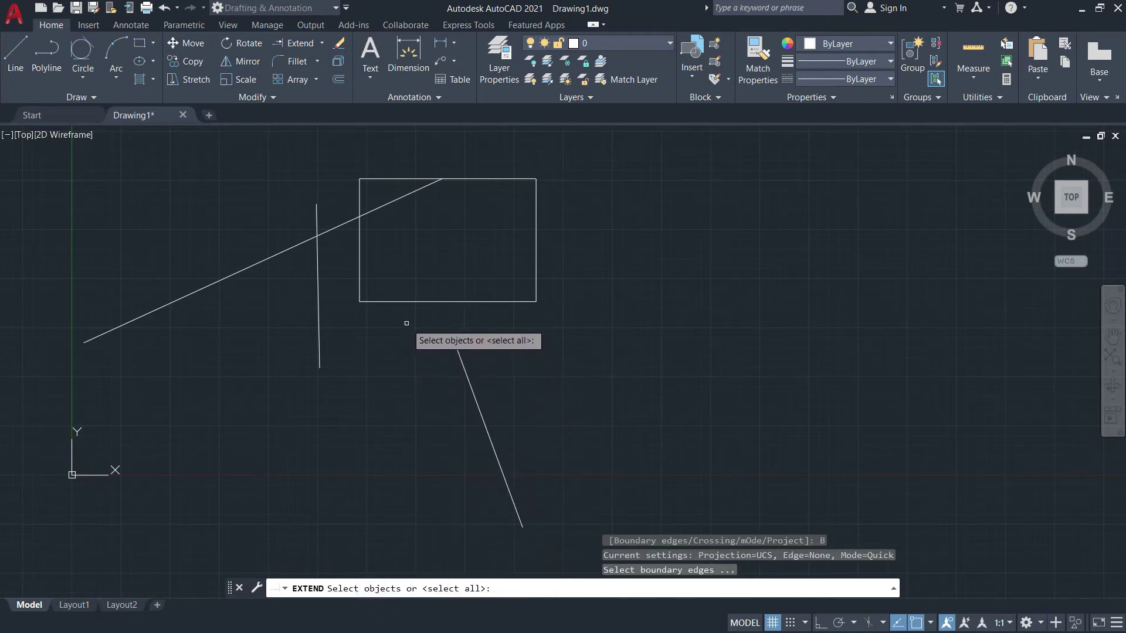
pyautogui.scroll(4, 455, 335)
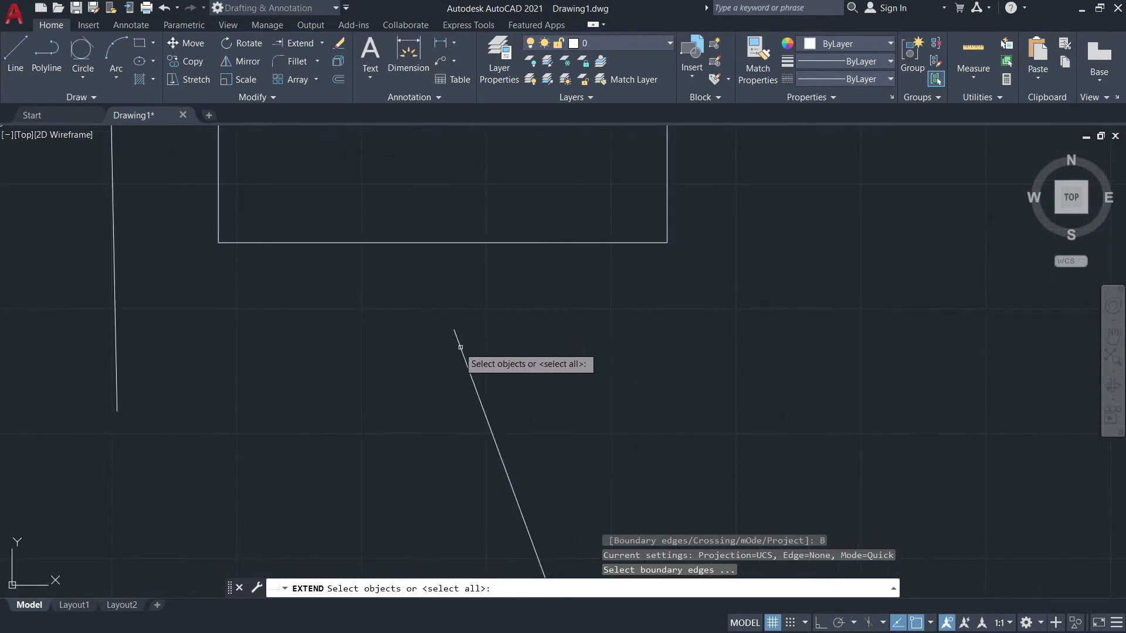
pyautogui.moveTo(421, 248)
pyautogui.mouseDown(button='middle')
pyautogui.moveTo(442, 314)
pyautogui.moveTo(443, 389)
pyautogui.mouseUp(button='middle')
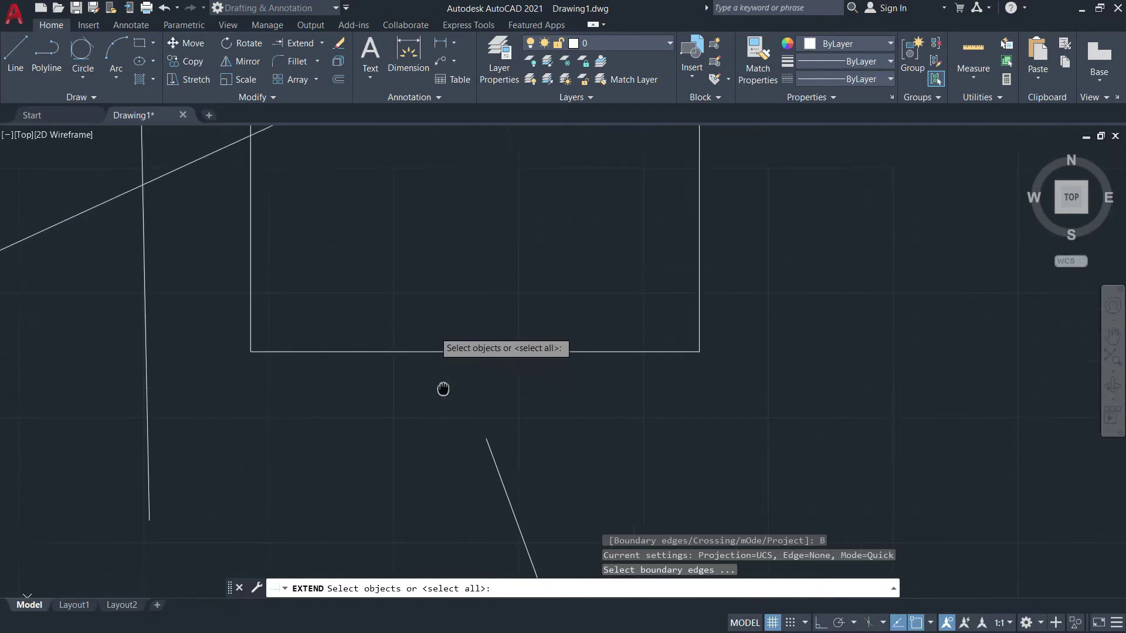
pyautogui.click(435, 352)
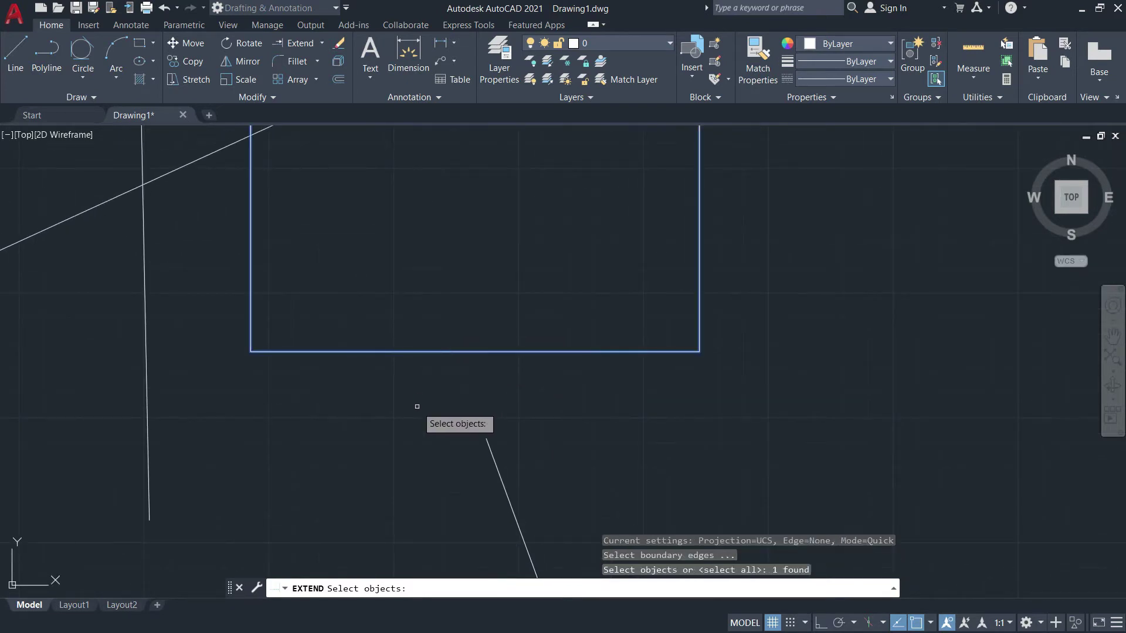
pyautogui.press('Return')
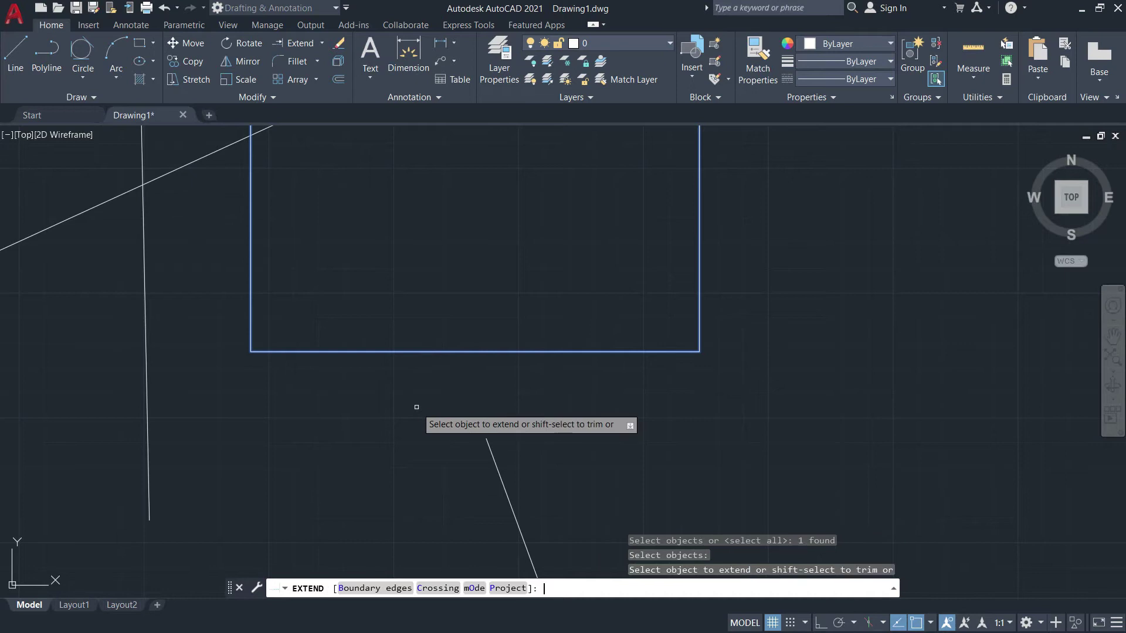
pyautogui.click(491, 456)
pyautogui.scroll(-4, 439, 446)
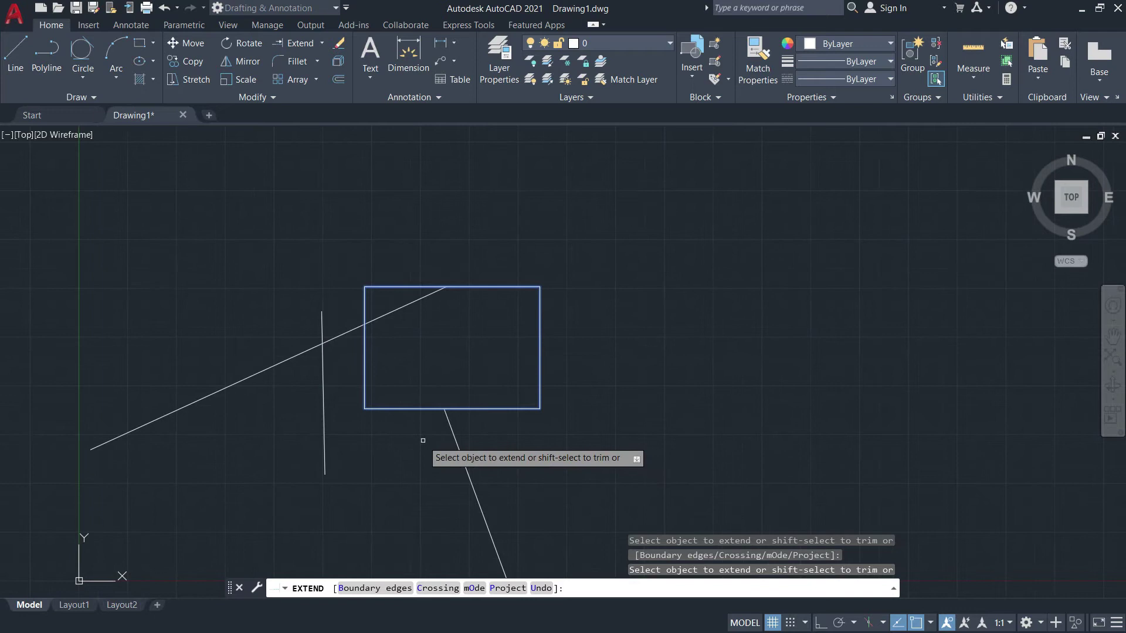
pyautogui.press('Return')
# Draw a small center-radius circle inside the rectangle.
pyautogui.moveTo(427, 430)
pyautogui.mouseDown(button='middle')
pyautogui.moveTo(322, 319)
pyautogui.moveTo(259, 326)
pyautogui.mouseUp(button='middle')
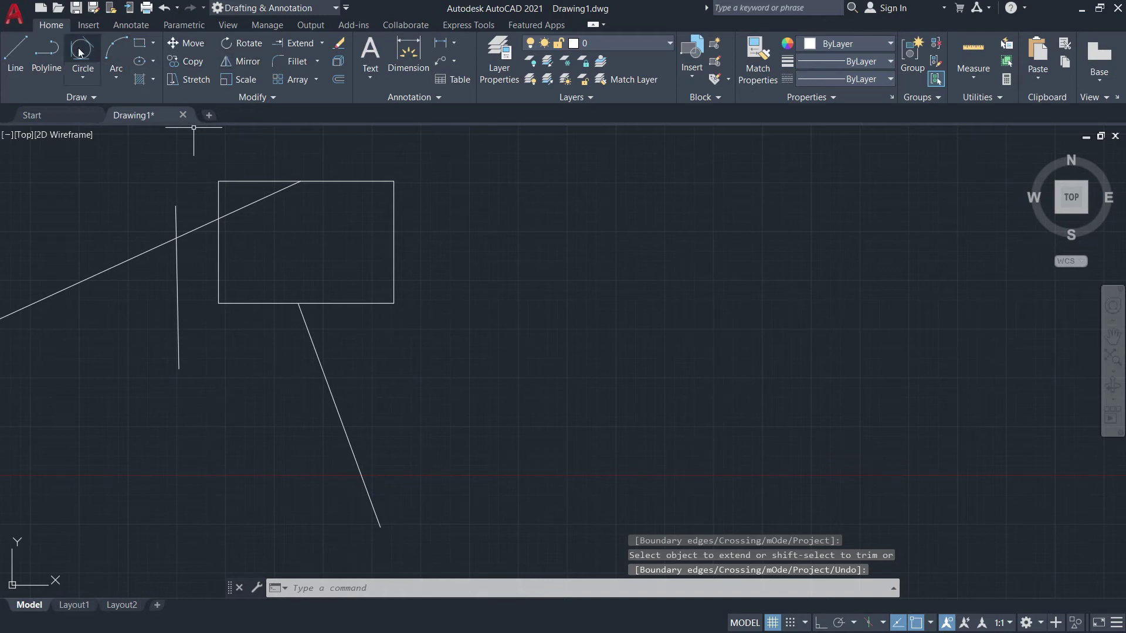
pyautogui.click(84, 79)
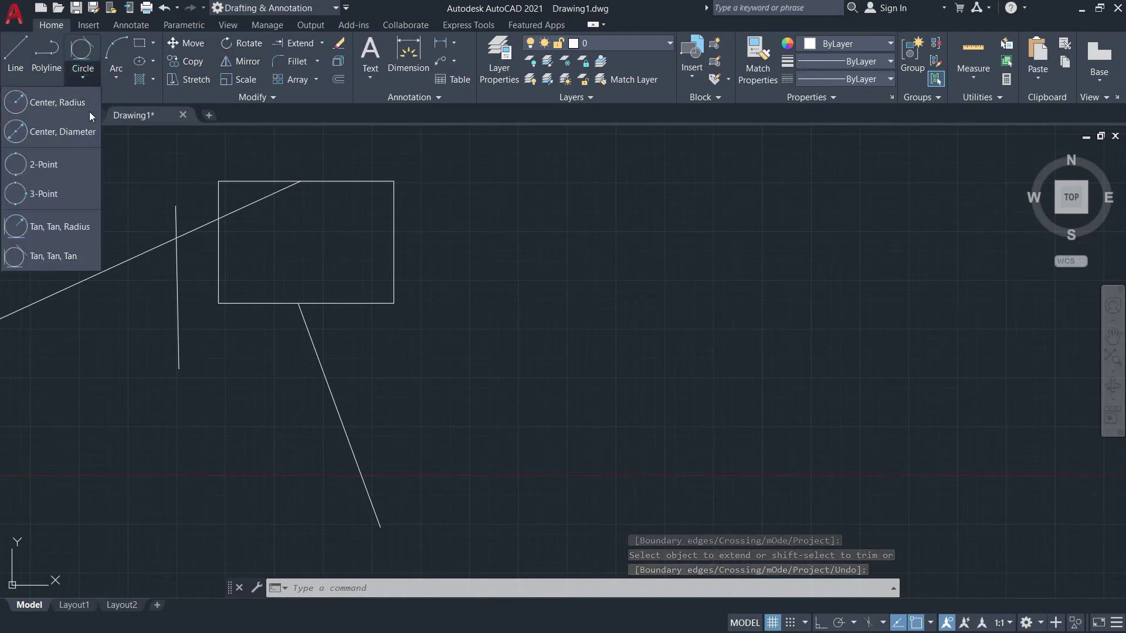
pyautogui.click(53, 102)
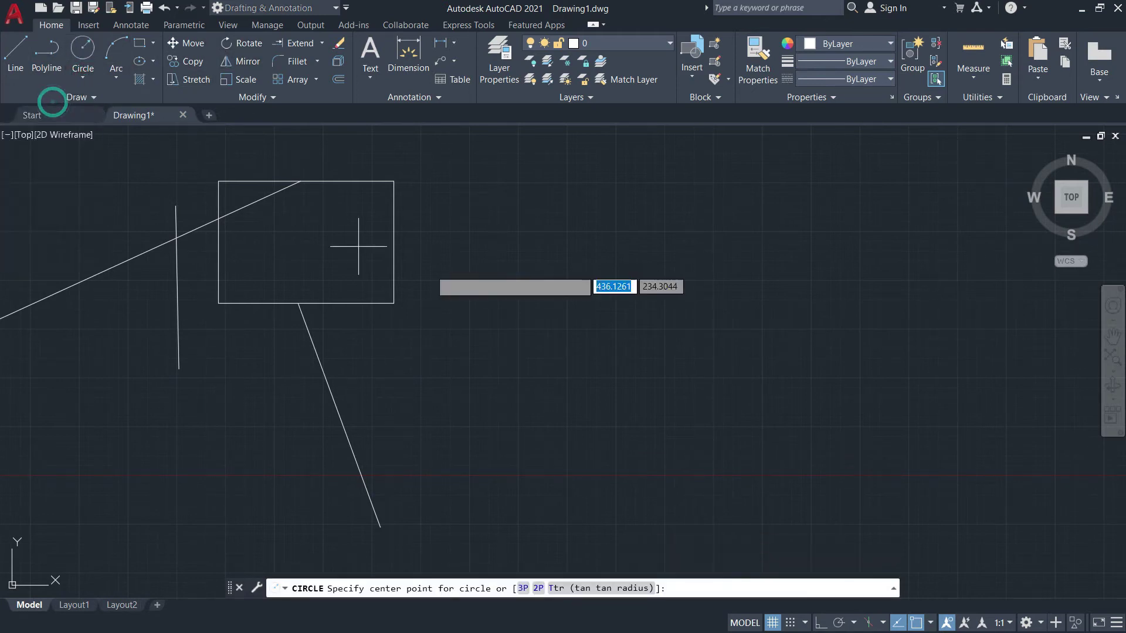
pyautogui.click(319, 254)
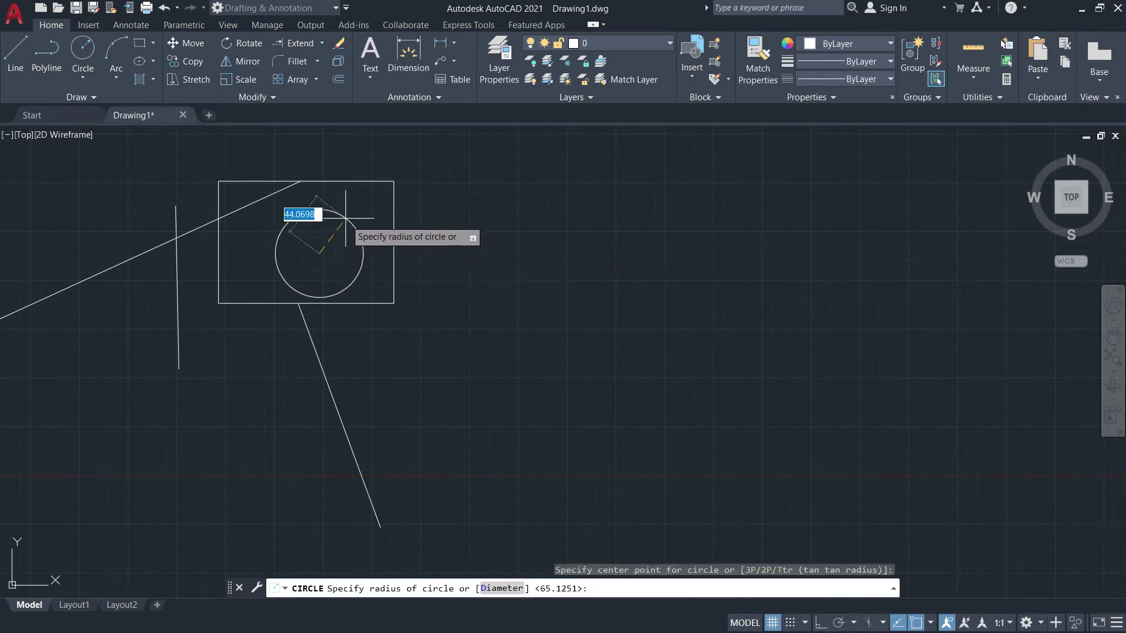
pyautogui.click(331, 228)
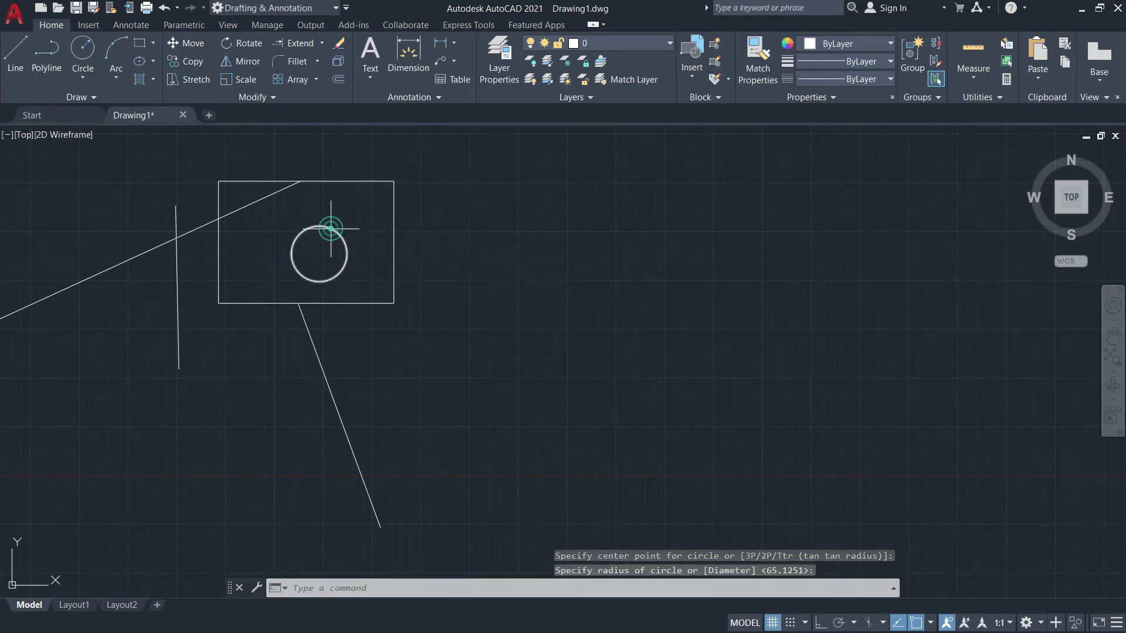
# Draw a horizontal line outside the rectangle on its right, level with the circle.
pyautogui.click(16, 56)
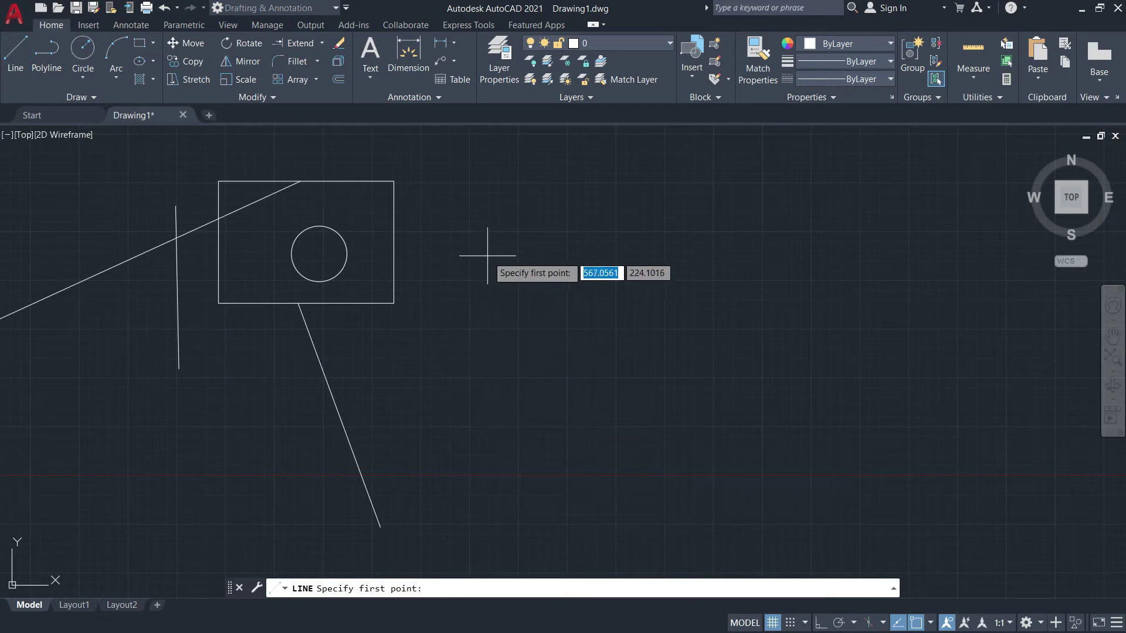
pyautogui.click(559, 265)
pyautogui.click(414, 264)
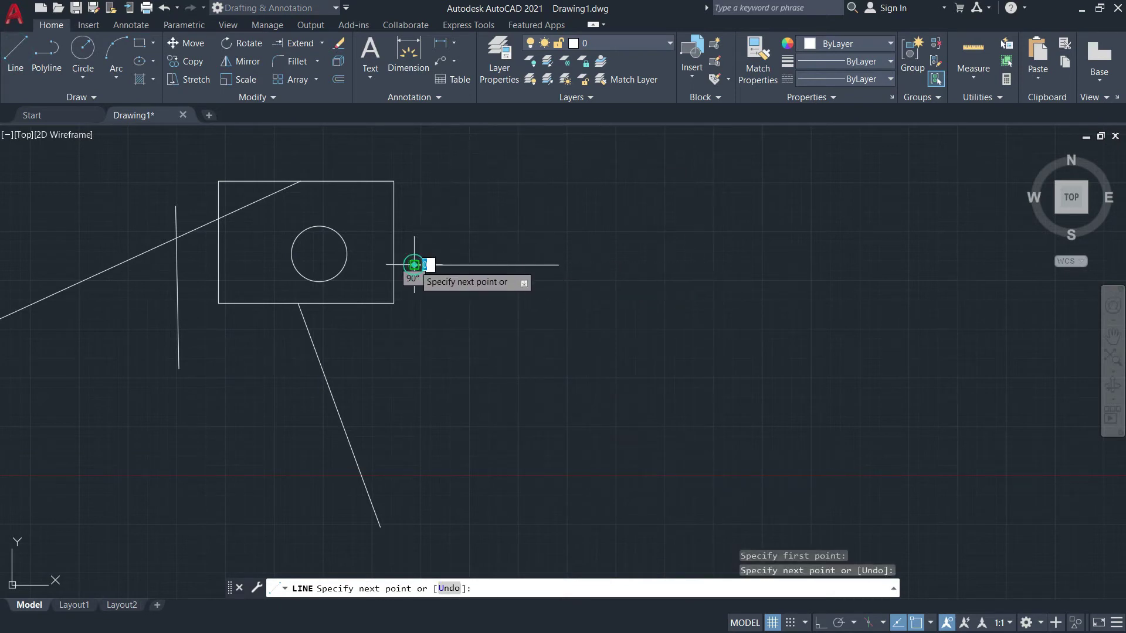
pyautogui.rightClick(434, 322)
pyautogui.click(472, 345)
# Extend the horizontal line to the rectangle's nearest side and on to the circle, without choosing boundary edges.
pyautogui.scroll(4, 422, 273)
pyautogui.scroll(2, 417, 272)
pyautogui.moveTo(463, 290); pyautogui.dragTo(740, 355, button='middle')
pyautogui.scroll(-2, 721, 350)
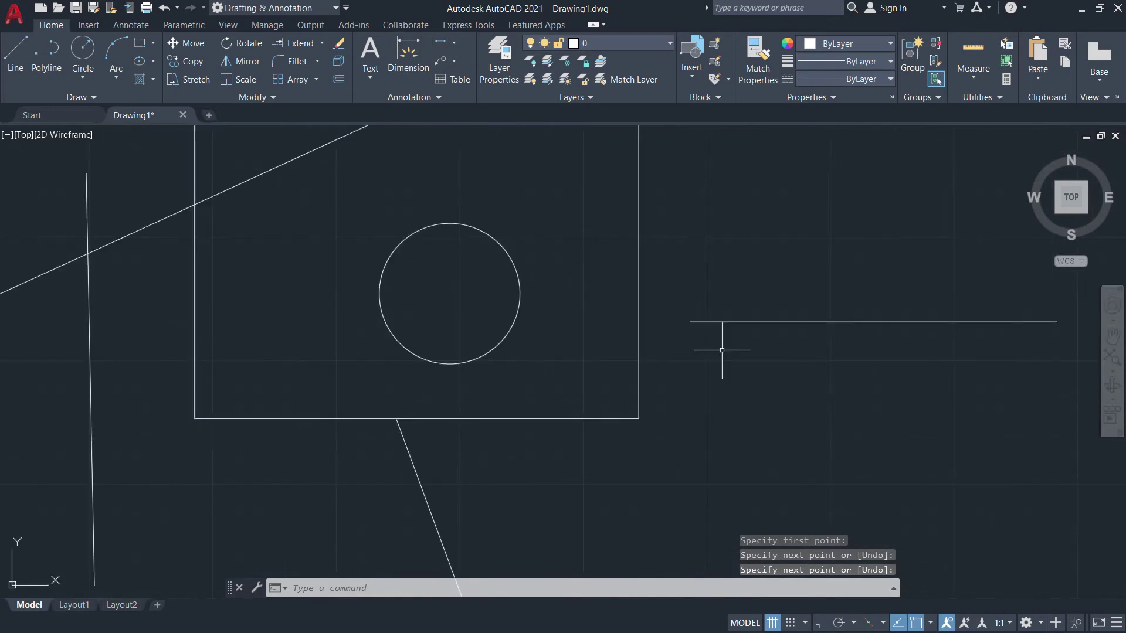
pyautogui.click(303, 45)
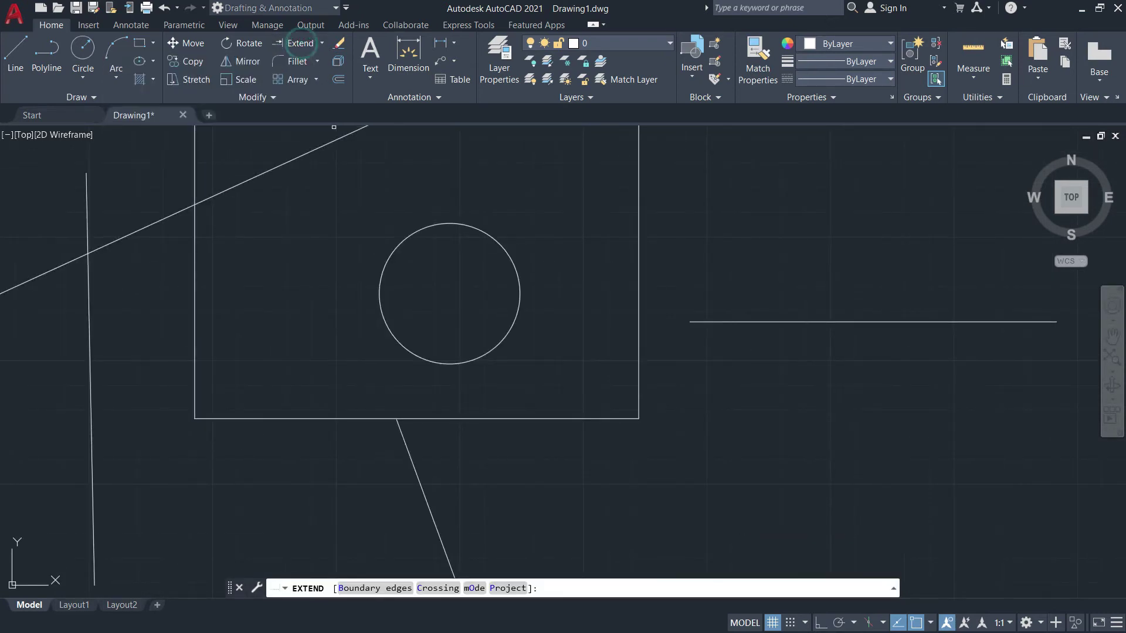
pyautogui.click(701, 321)
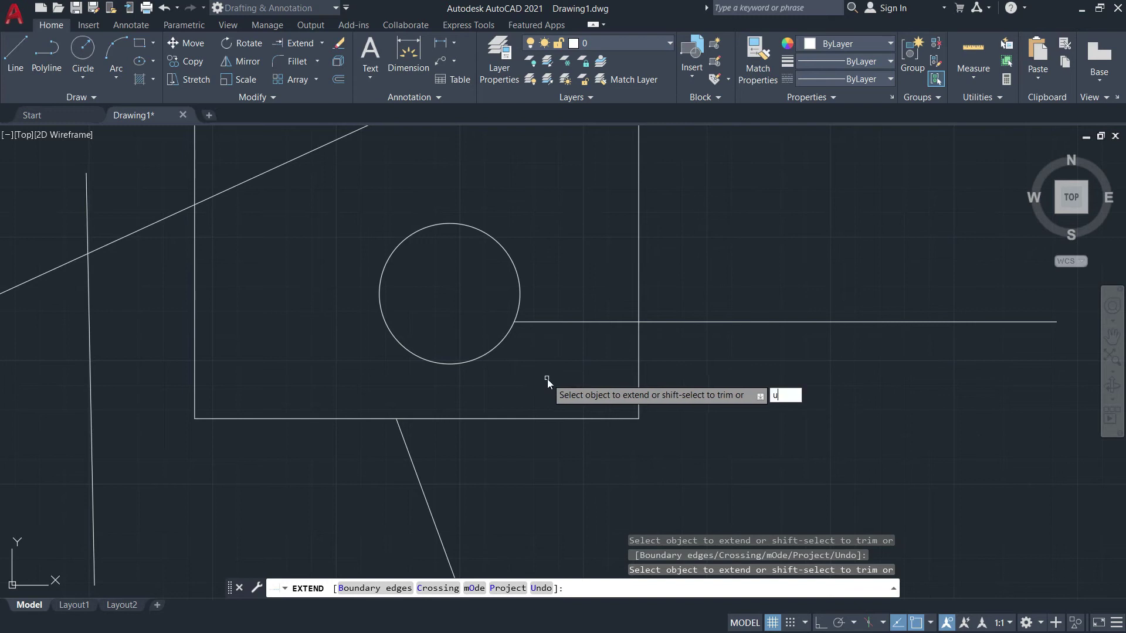
# Undo both extensions of the horizontal line and leave the Extend command.
pyautogui.write('u')
pyautogui.press('Return')
pyautogui.write('u')
pyautogui.press('Return')
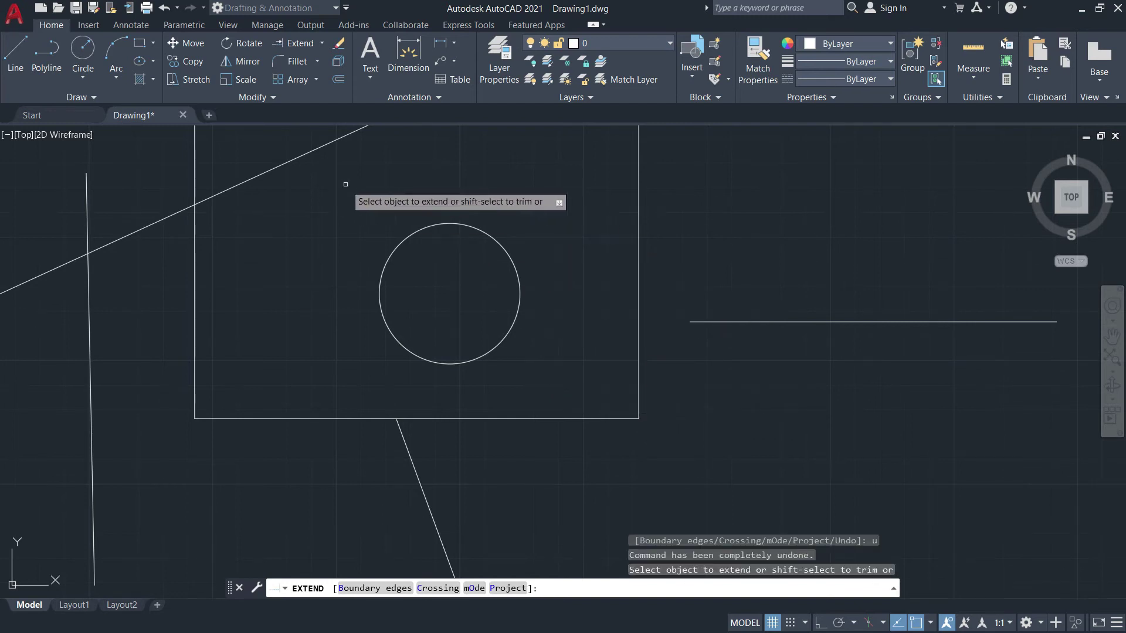
pyautogui.press('Escape')
pyautogui.press('Escape')
pyautogui.press('Escape')
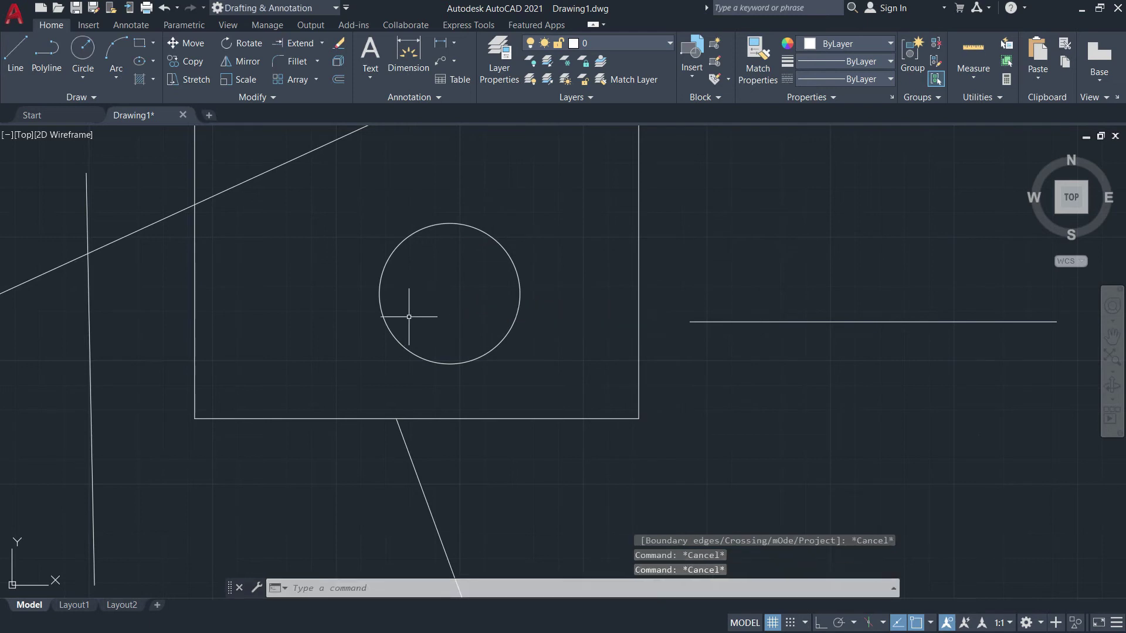
# Extend the horizontal line directly to the circle, using the Boundary edges option with the circle as boundary.
pyautogui.click(320, 43)
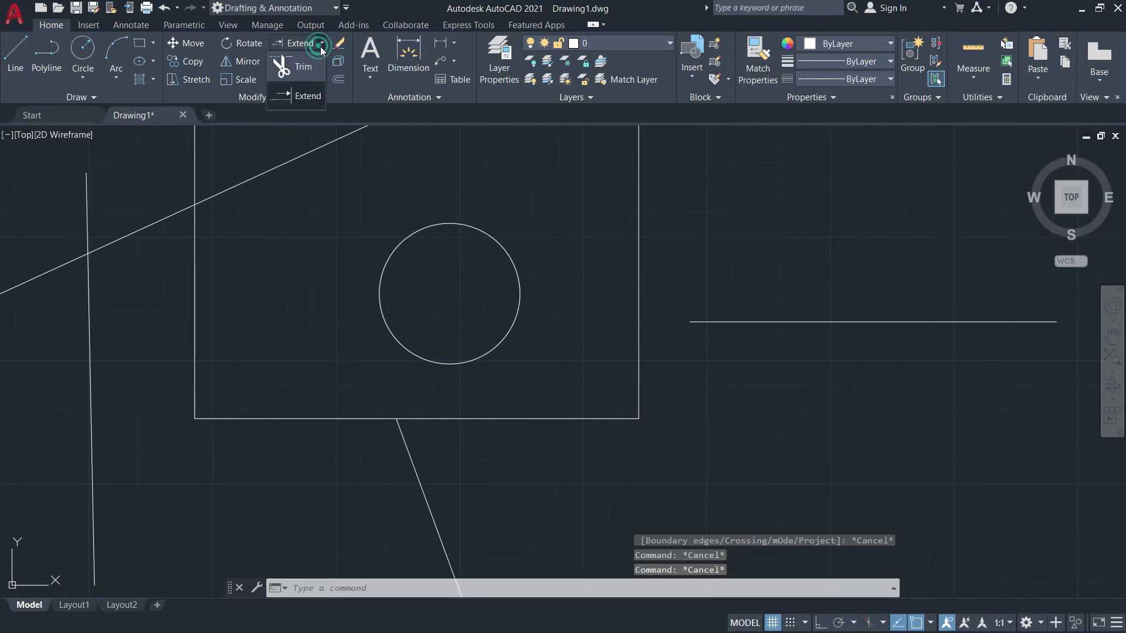
pyautogui.click(297, 98)
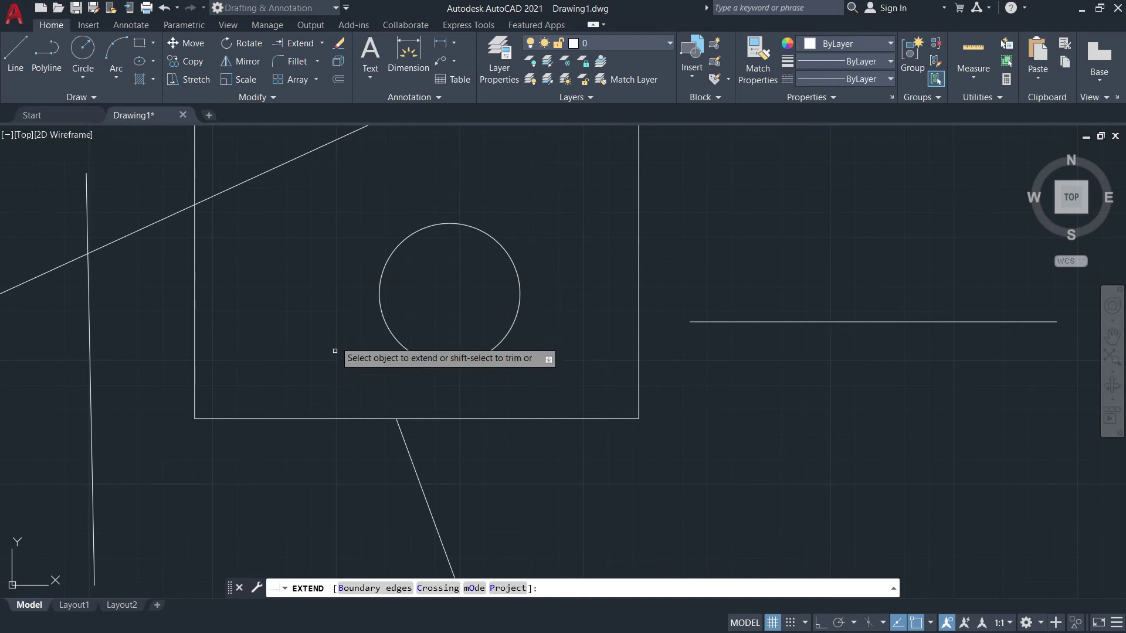
pyautogui.click(368, 588)
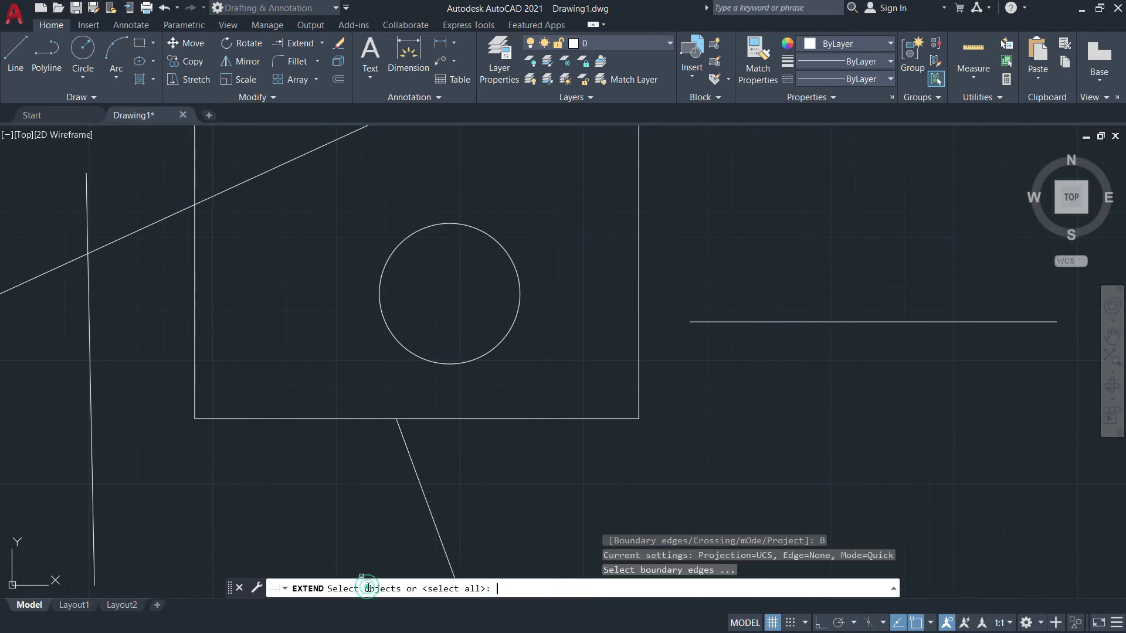
pyautogui.click(505, 333)
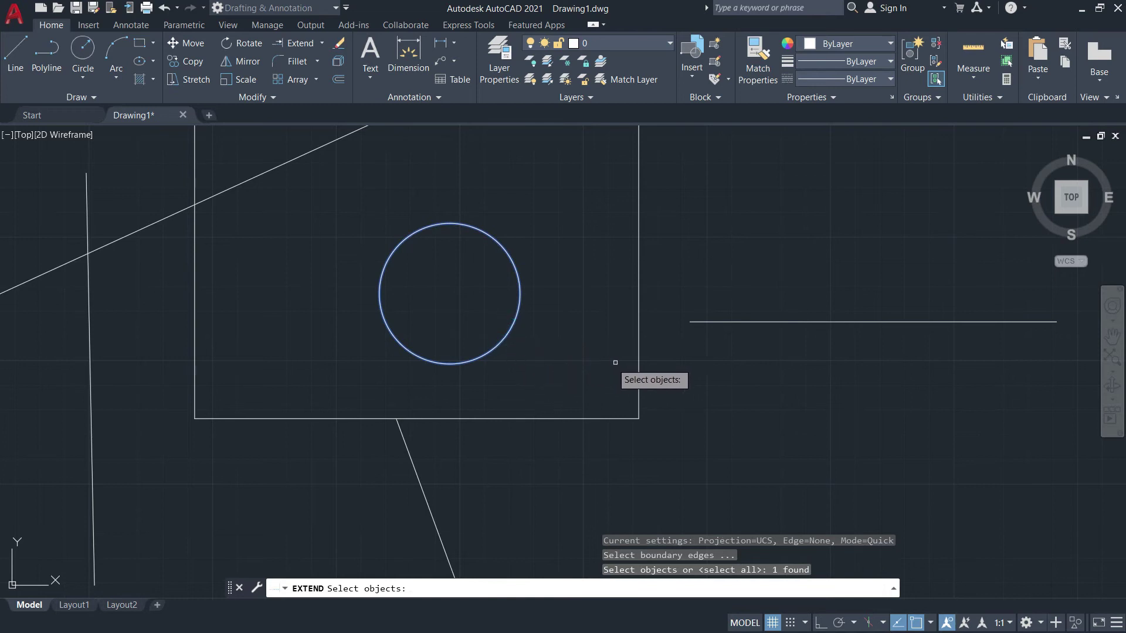
pyautogui.press('Return')
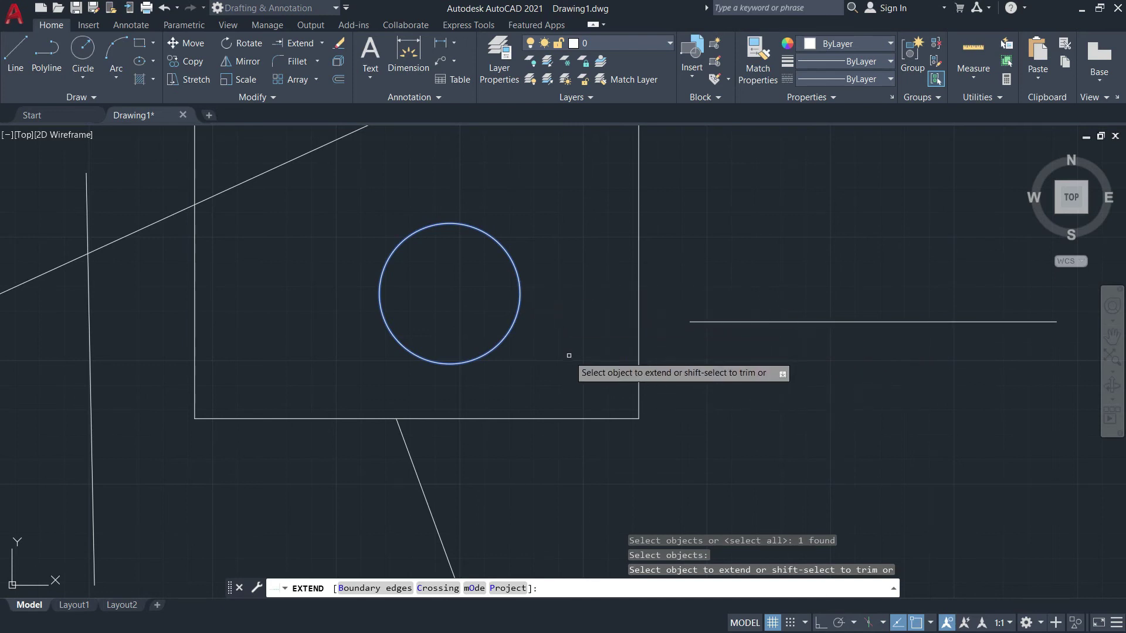
pyautogui.scroll(2, 565, 362)
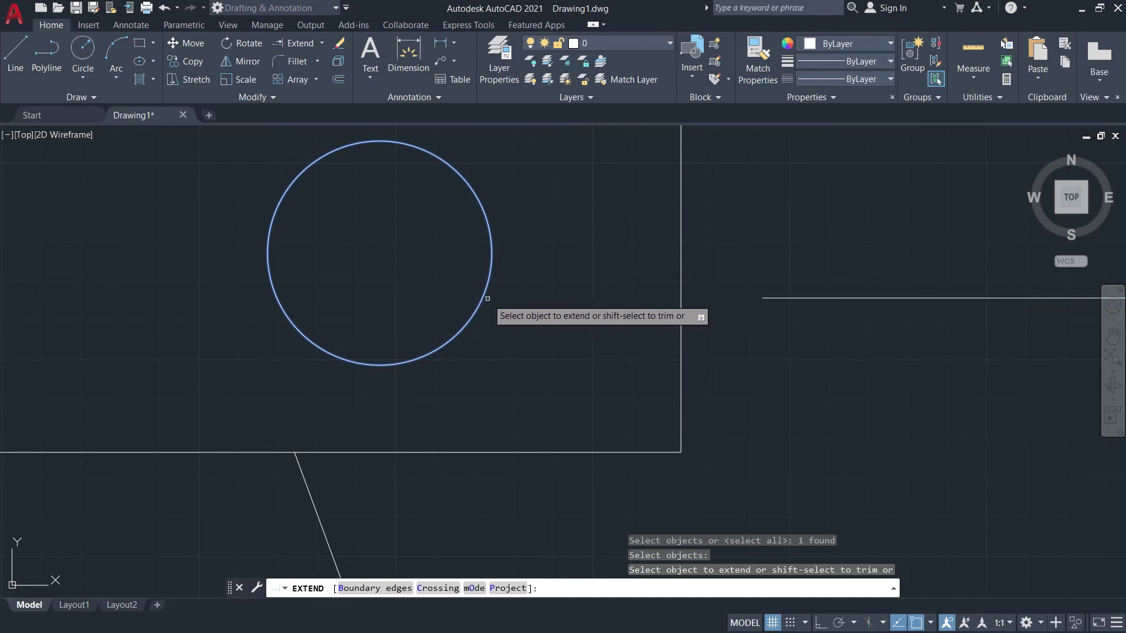
pyautogui.click(776, 299)
pyautogui.scroll(-4, 772, 312)
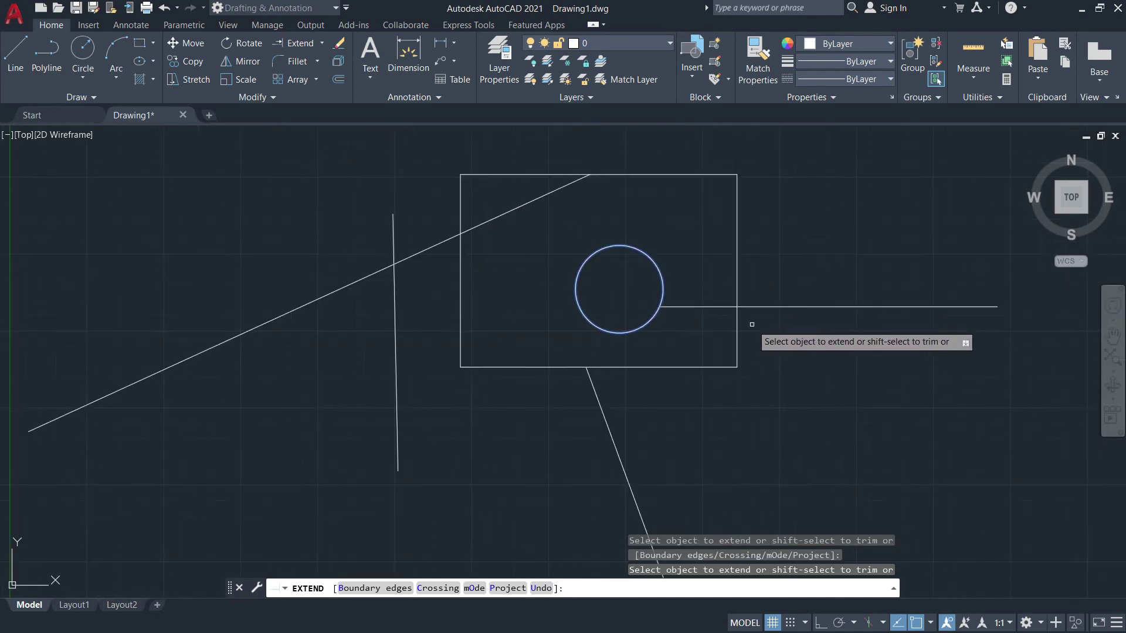
pyautogui.moveTo(752, 325); pyautogui.dragTo(641, 334, button='middle')
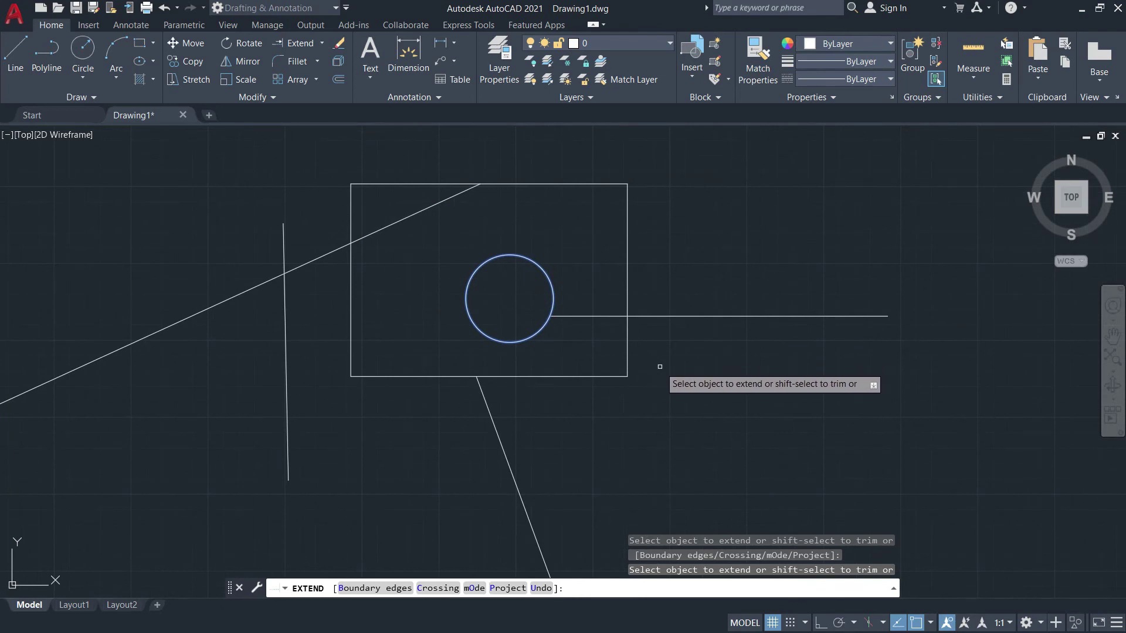
pyautogui.press('Return')
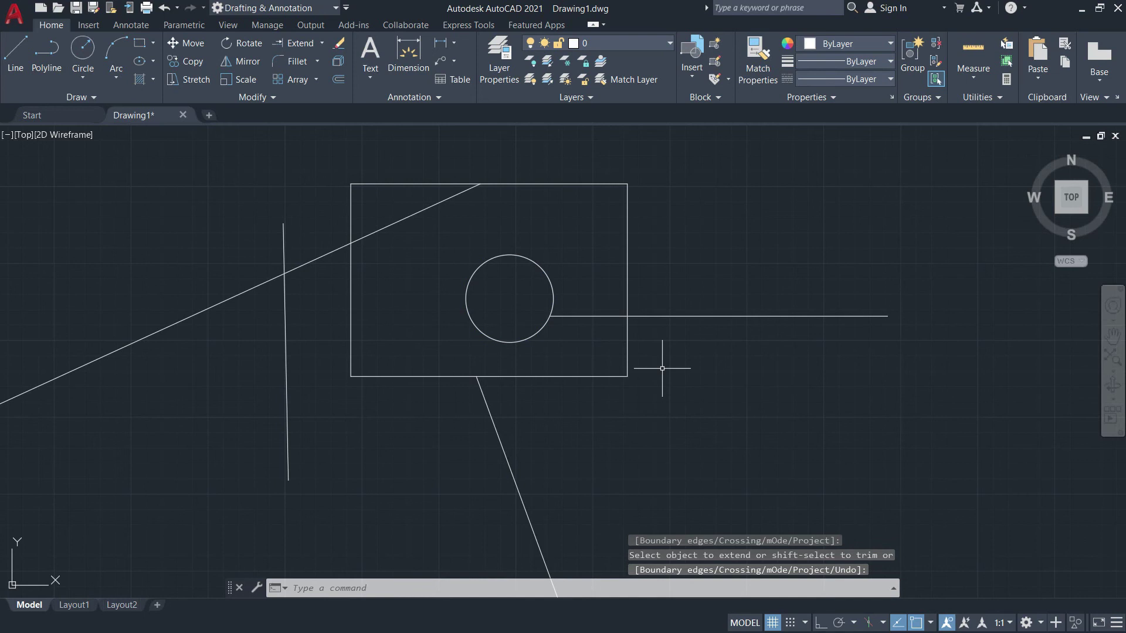
# Extend the horizontal line through the circle to the long slanted line, using that slanted line as the boundary edge.
pyautogui.write('EX')
pyautogui.press('Return')
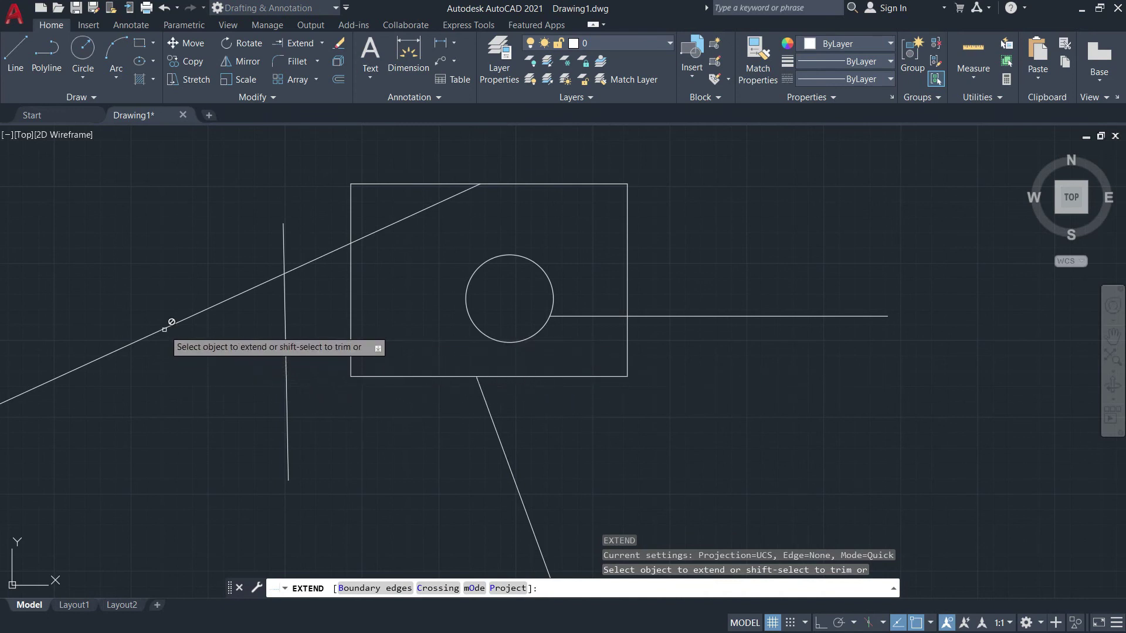
pyautogui.click(366, 589)
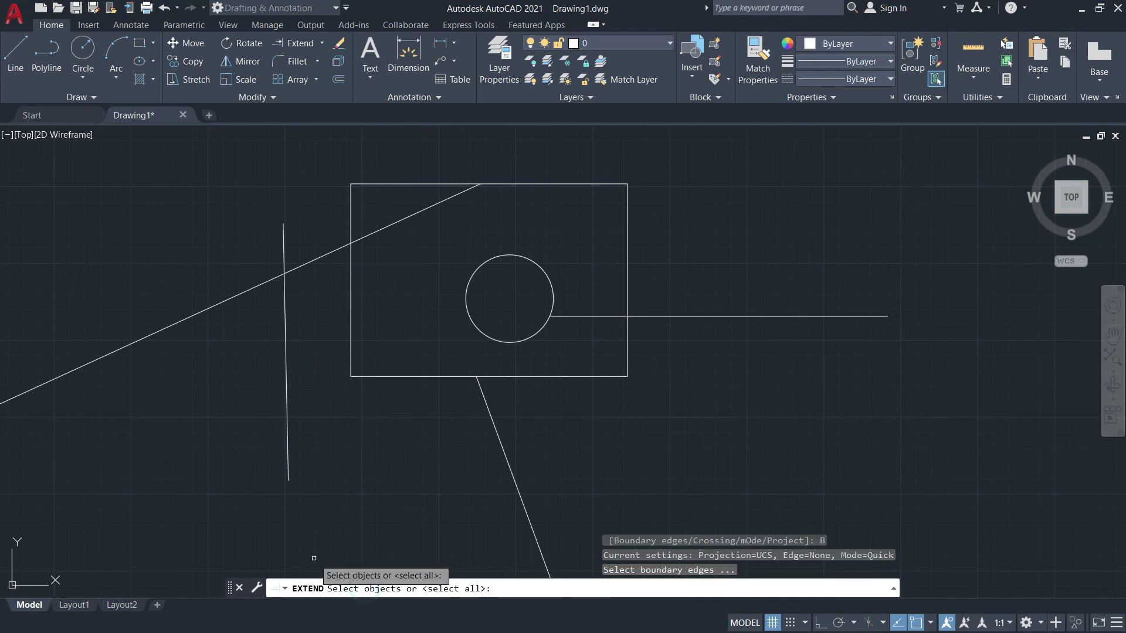
pyautogui.click(142, 338)
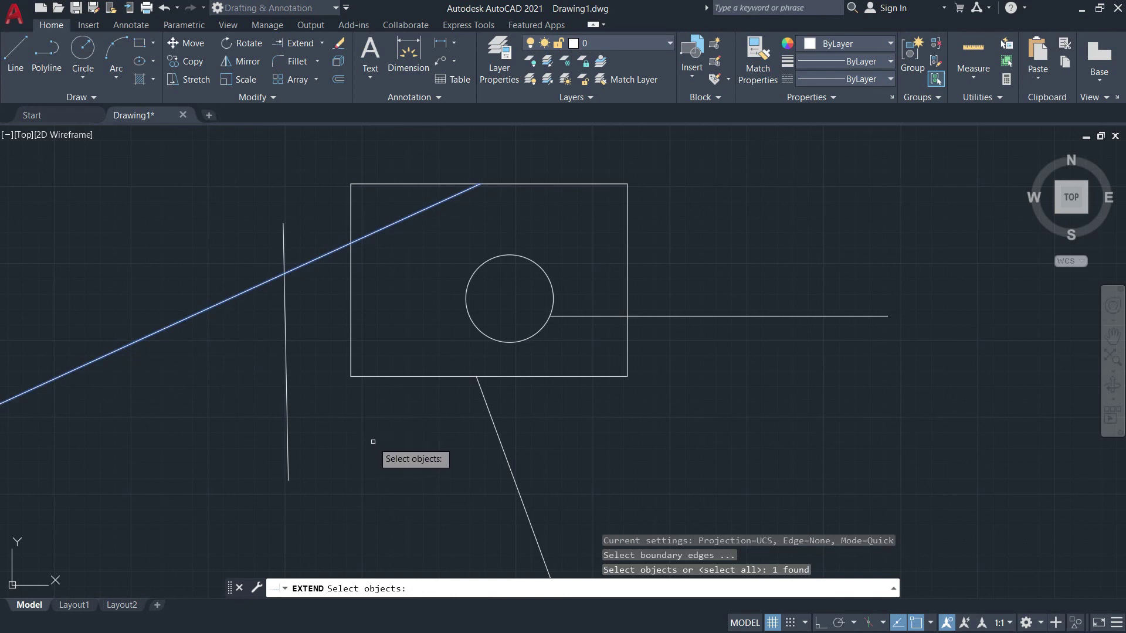
pyautogui.press('Return')
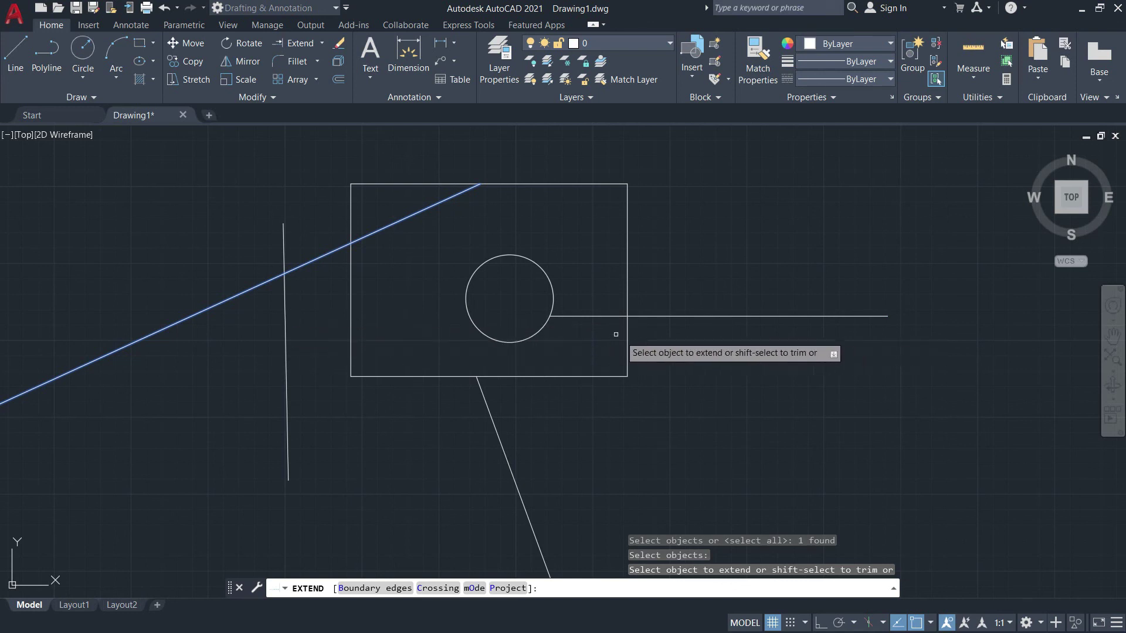
pyautogui.click(563, 317)
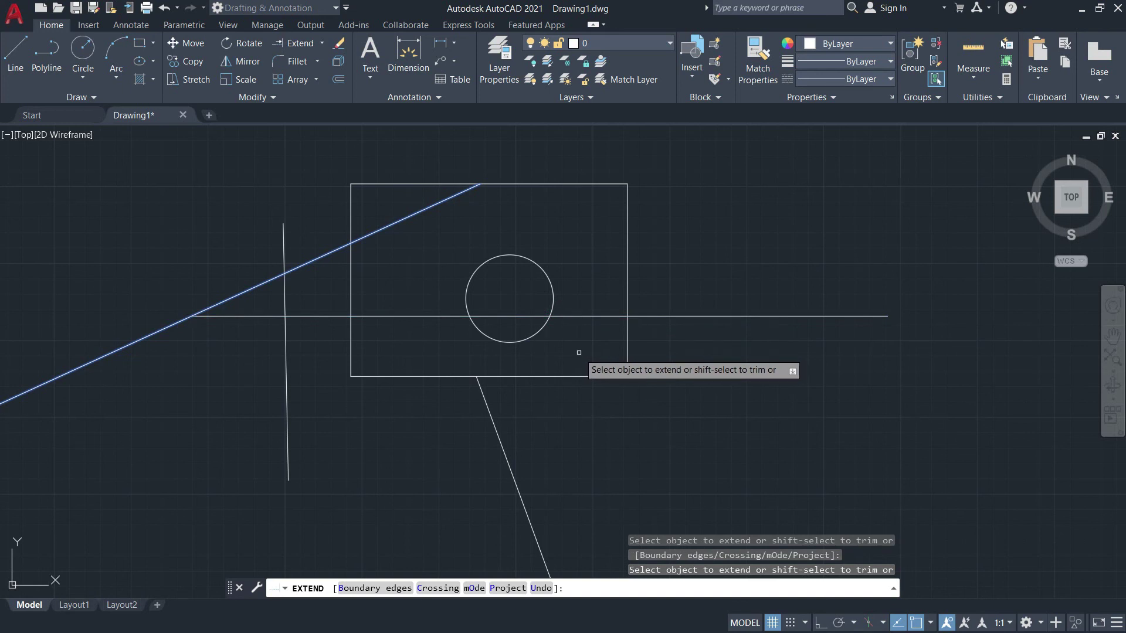
pyautogui.press('Return')
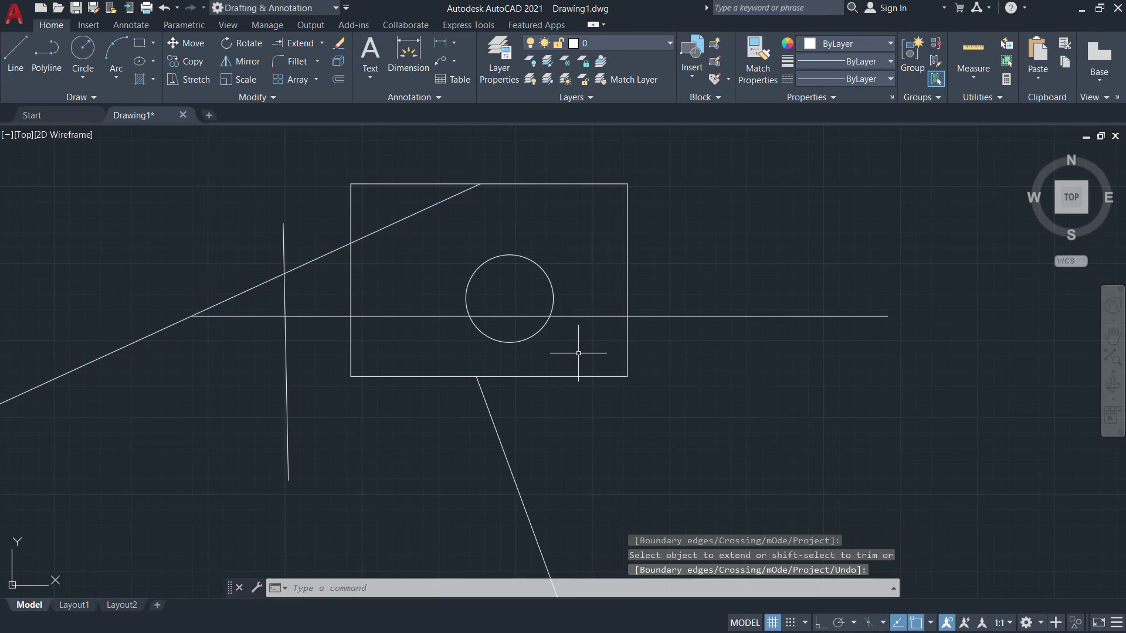